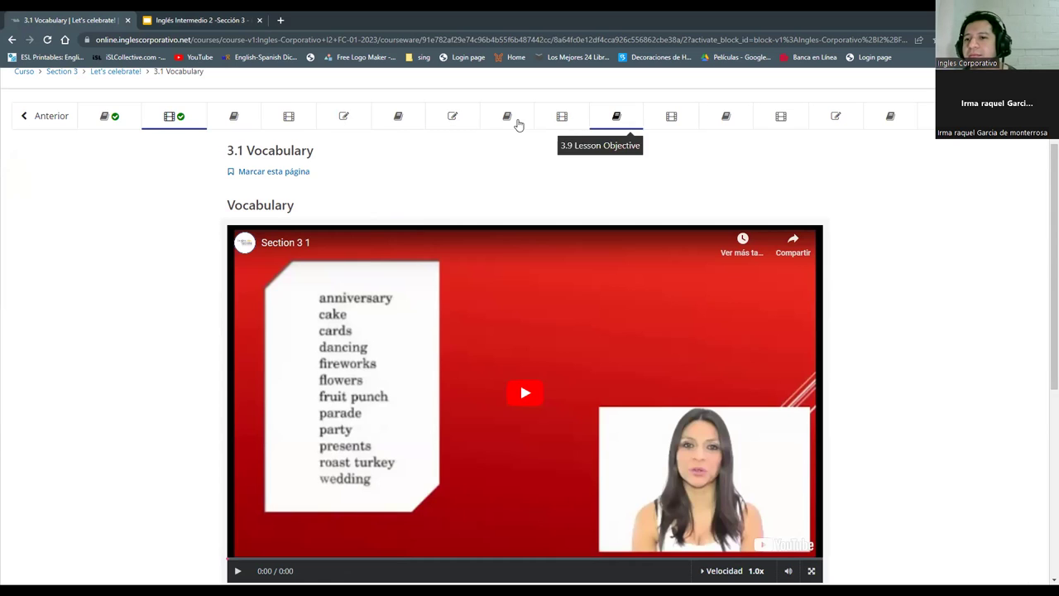
Step: Open the 3.6 Listening exercise "Carnaval time" and start playing its audio
left_click(478, 122)
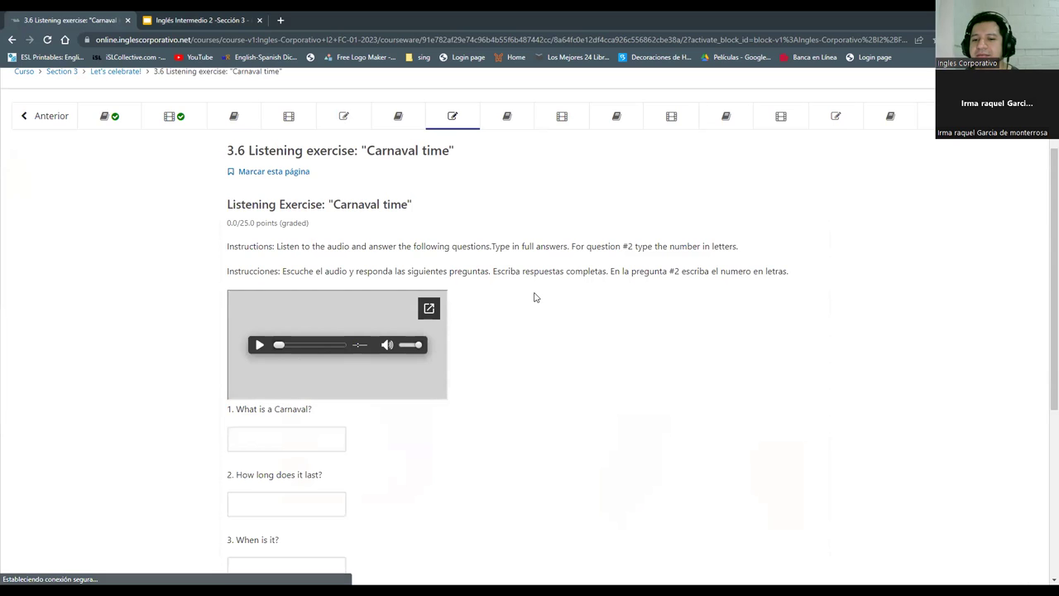
scroll(475, 306, "down", 1)
left_click(259, 291)
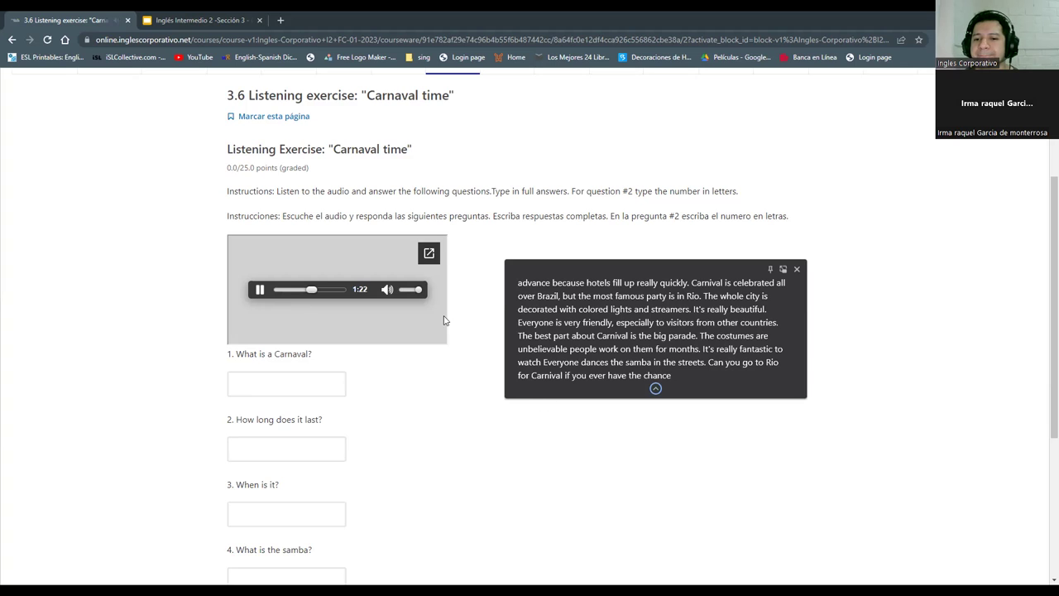
Step: Look over the four Carnaval questions while the audio plays, moving the live caption box farther away from the answer fields
scroll(428, 447, "down", 1)
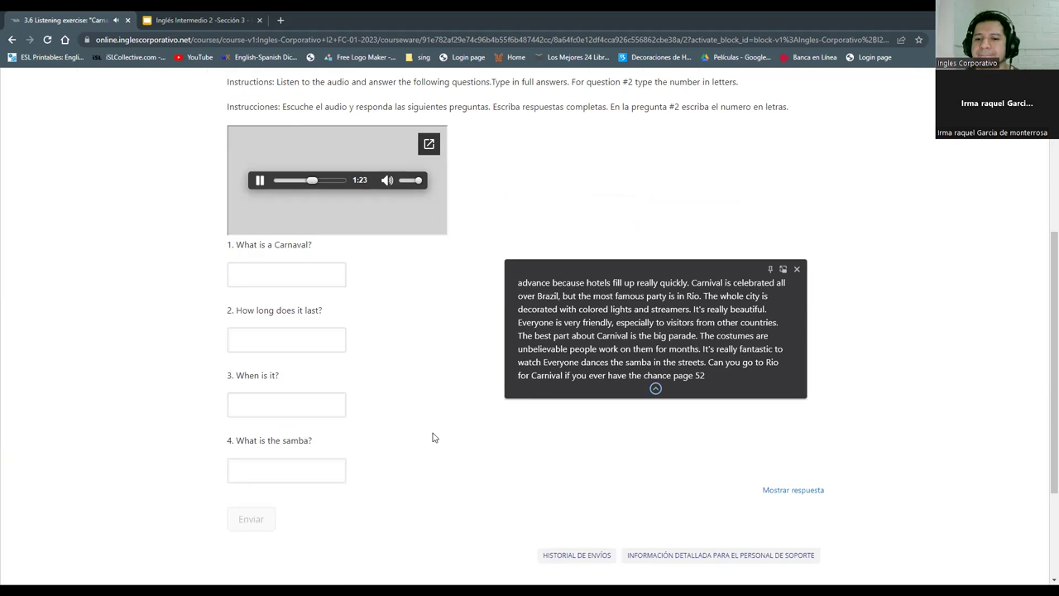
scroll(432, 435, "down", 2)
scroll(437, 390, "up", 3)
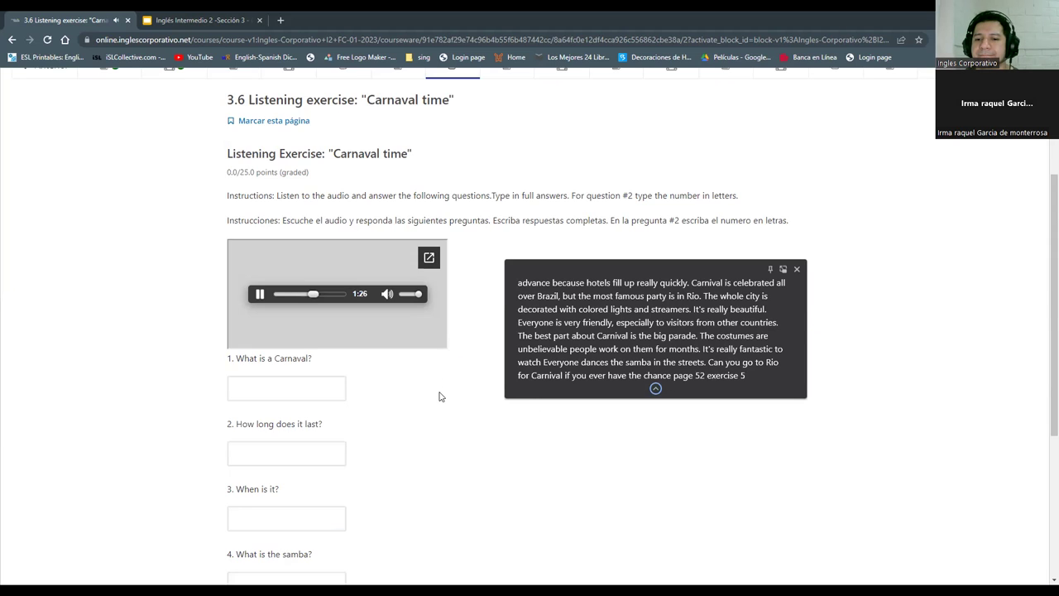
scroll(440, 396, "down", 1)
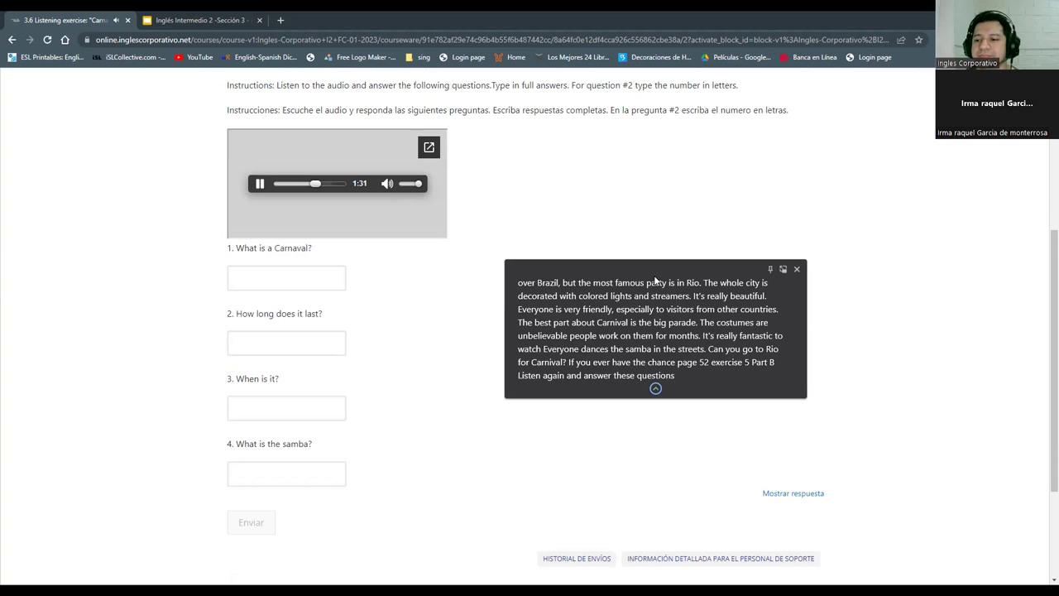
left_click_drag(606, 383, 642, 335)
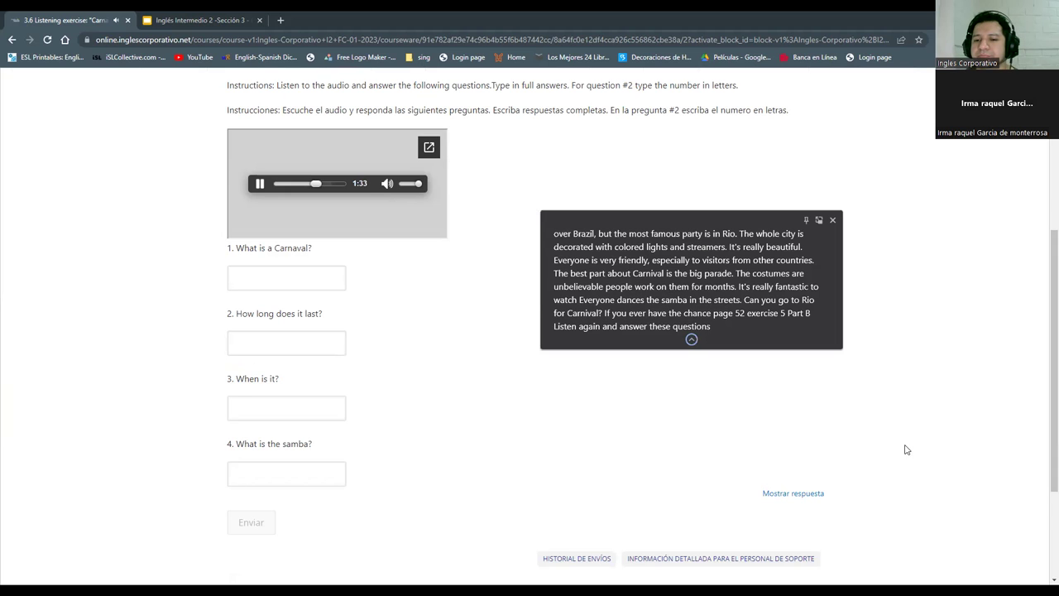
scroll(906, 450, "down", 1)
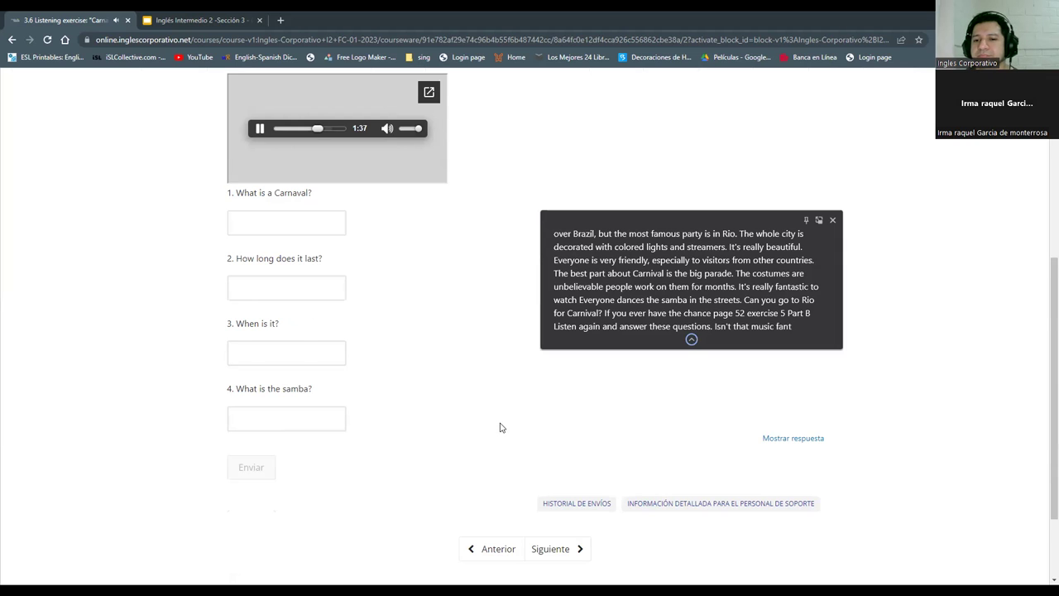
scroll(500, 427, "up", 2)
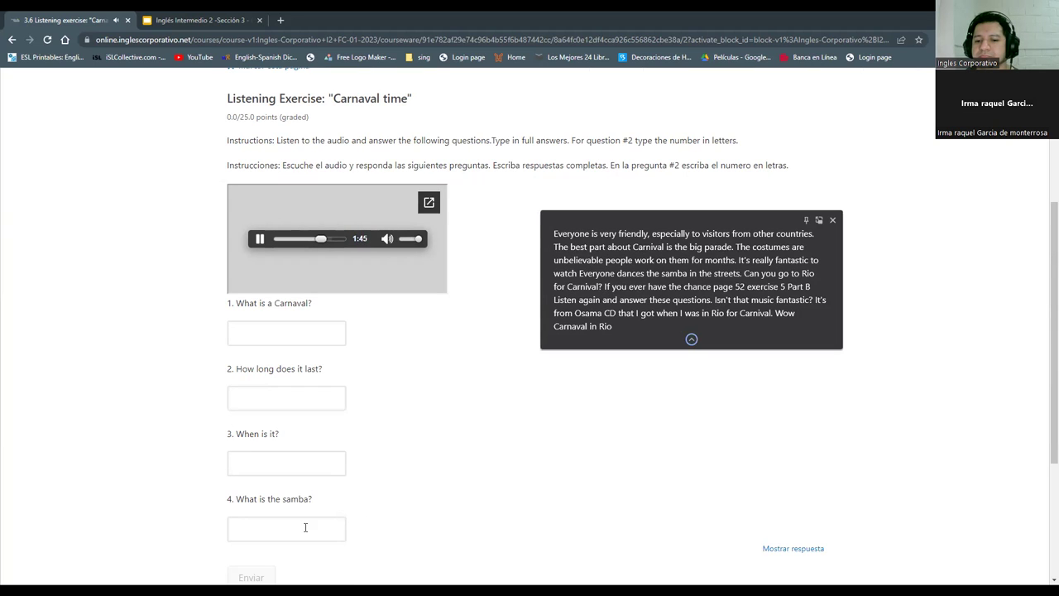
Step: Answer question 2, "How long does it last?", with "4 days"
left_click(326, 458)
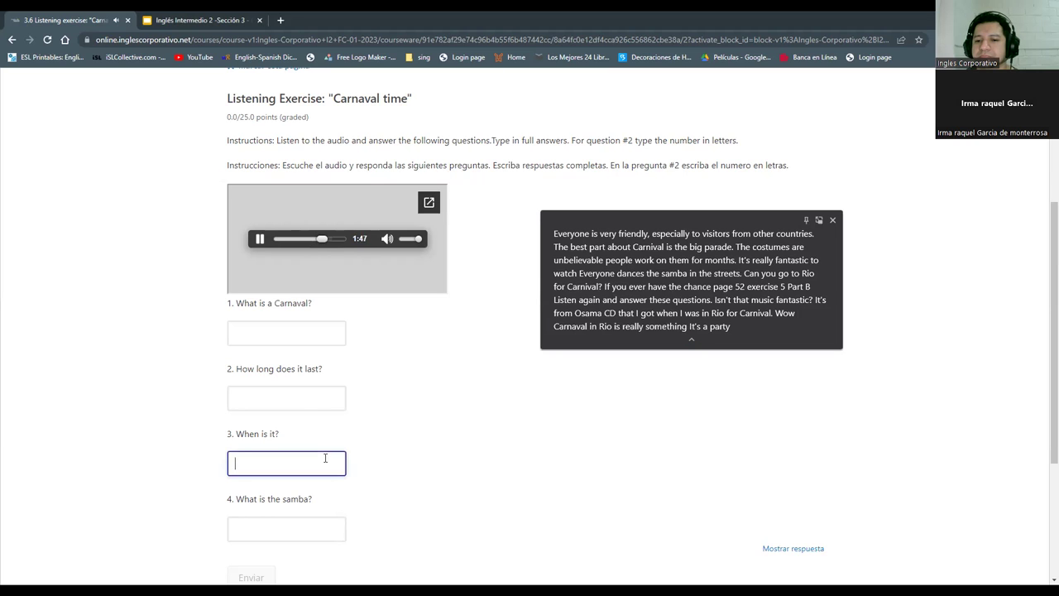
left_click(305, 414)
type("4 days")
key("BackSpace")
key("BackSpace")
type("s")
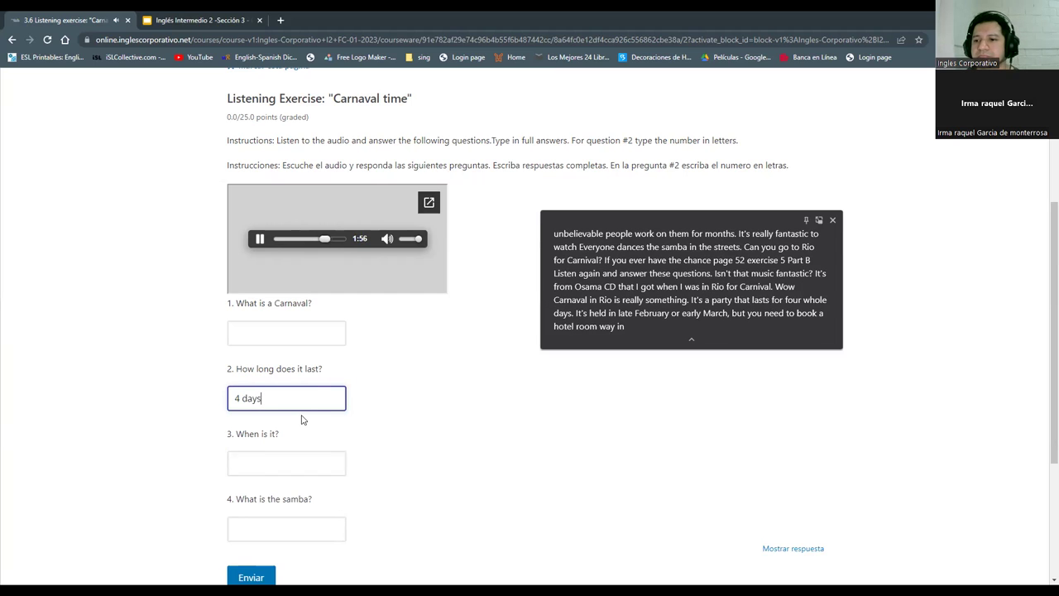
Step: Answer question 3, "When is it?", with "February"
left_click(304, 469)
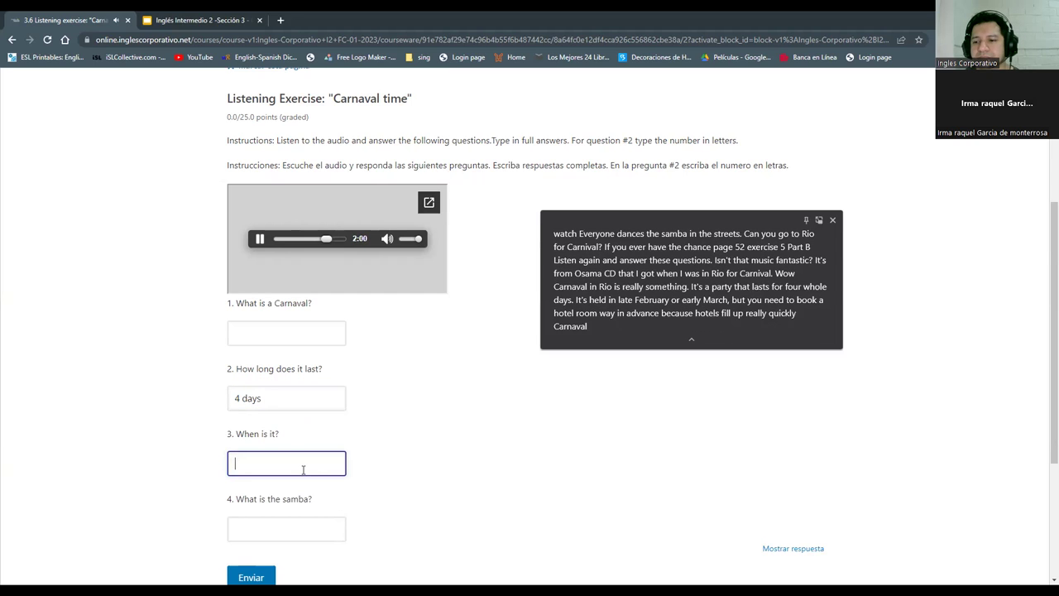
type("Febr")
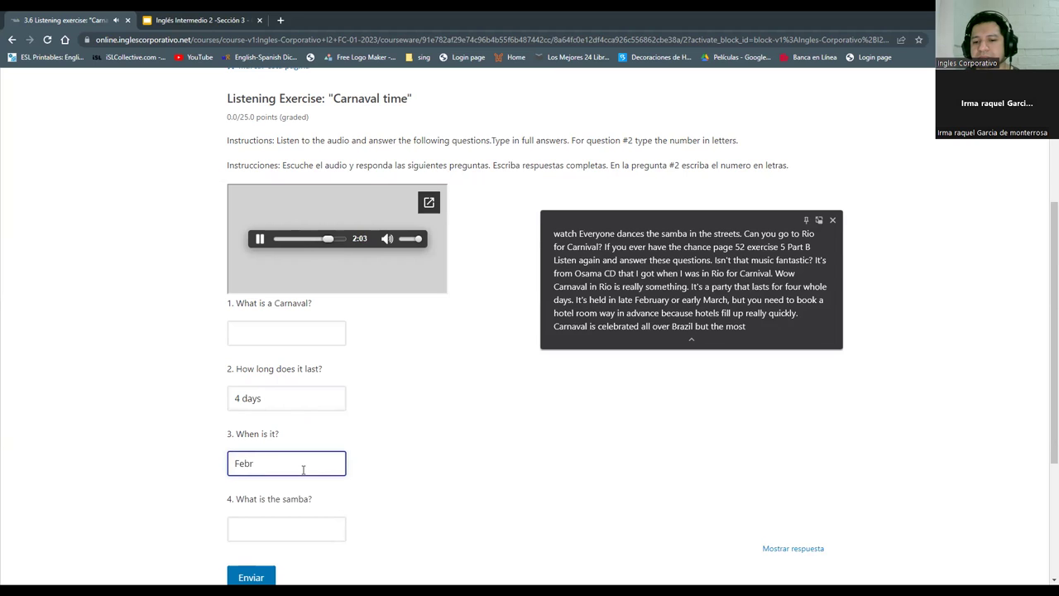
type("uary")
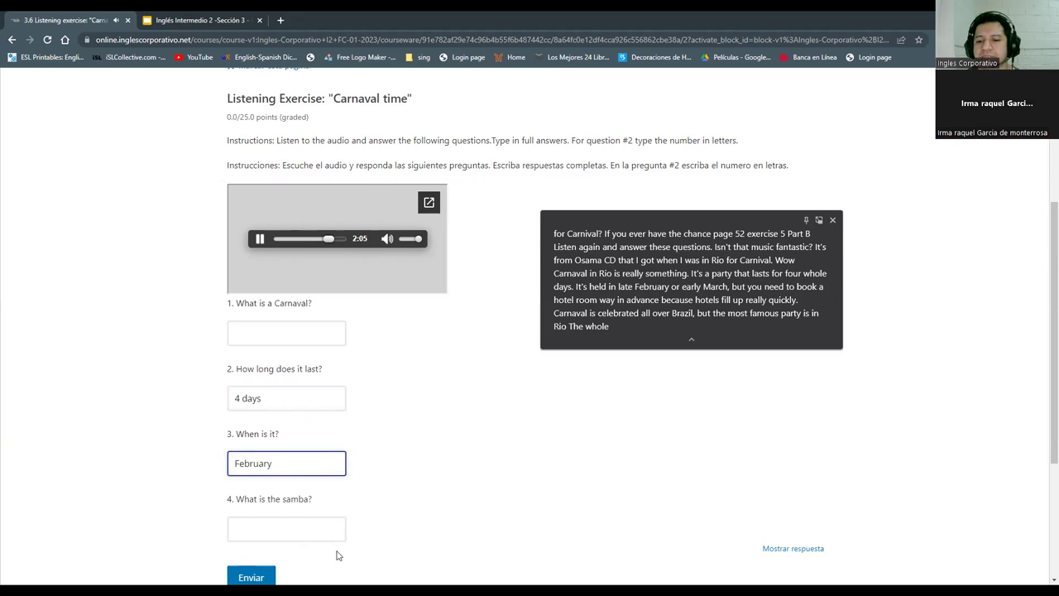
left_click(326, 527)
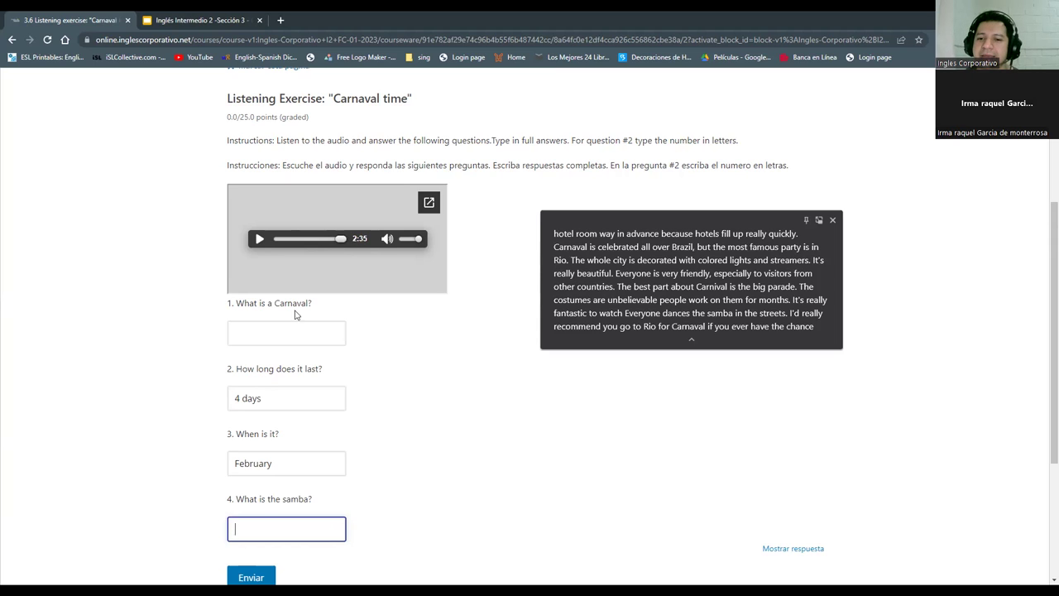
Step: Answer question 1, "What is a Carnaval?", with "famous party", leaving the samba question blank
left_click(316, 335)
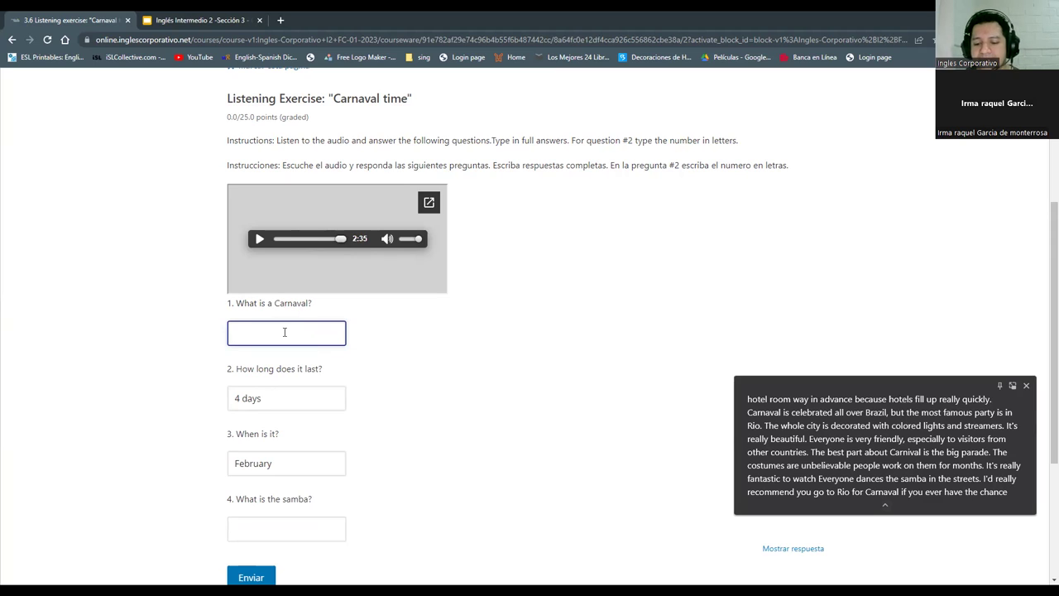
type("famous party")
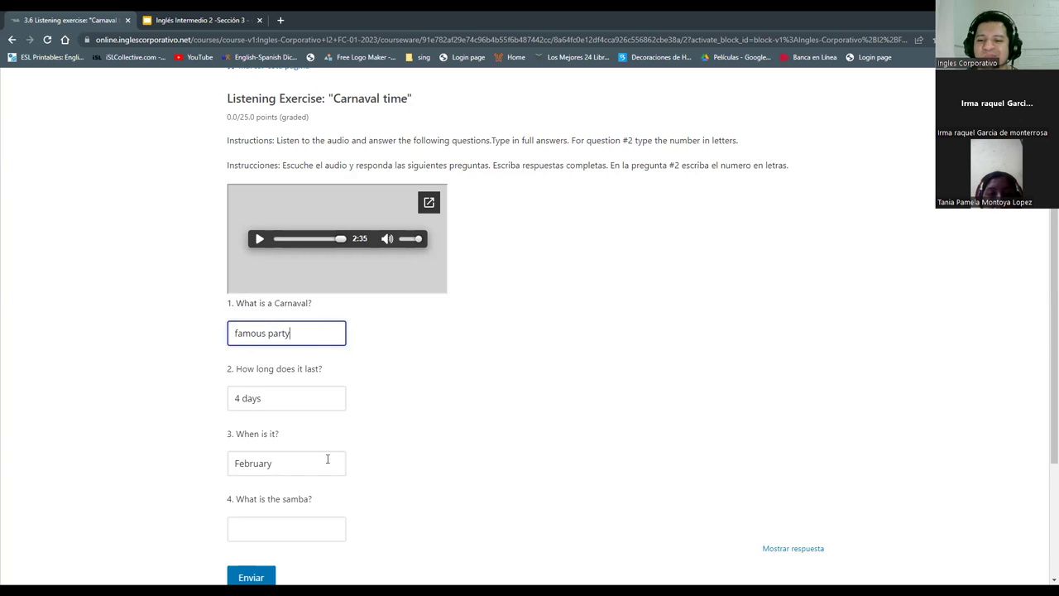
left_click(313, 535)
left_click(416, 470)
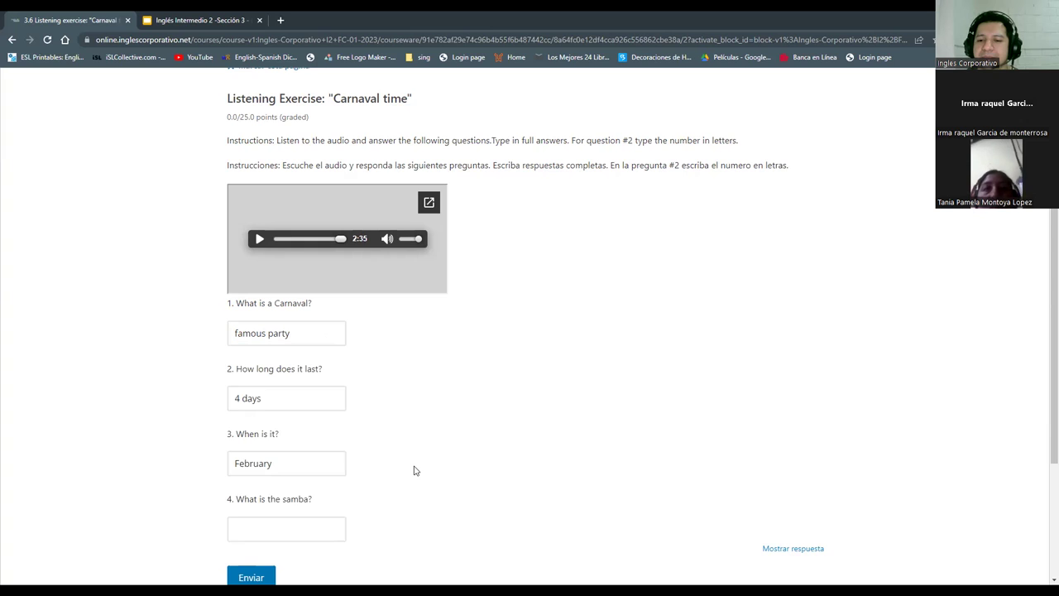
Step: Submit the listening exercise and reveal the accepted answers for its four questions
left_click(251, 577)
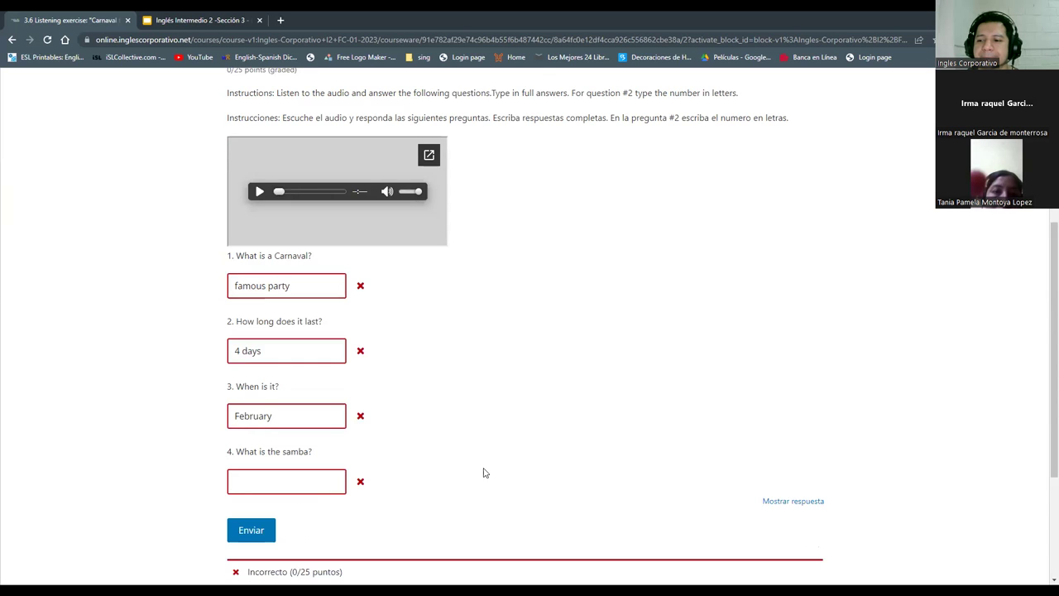
left_click(793, 501)
scroll(490, 397, "up", 1)
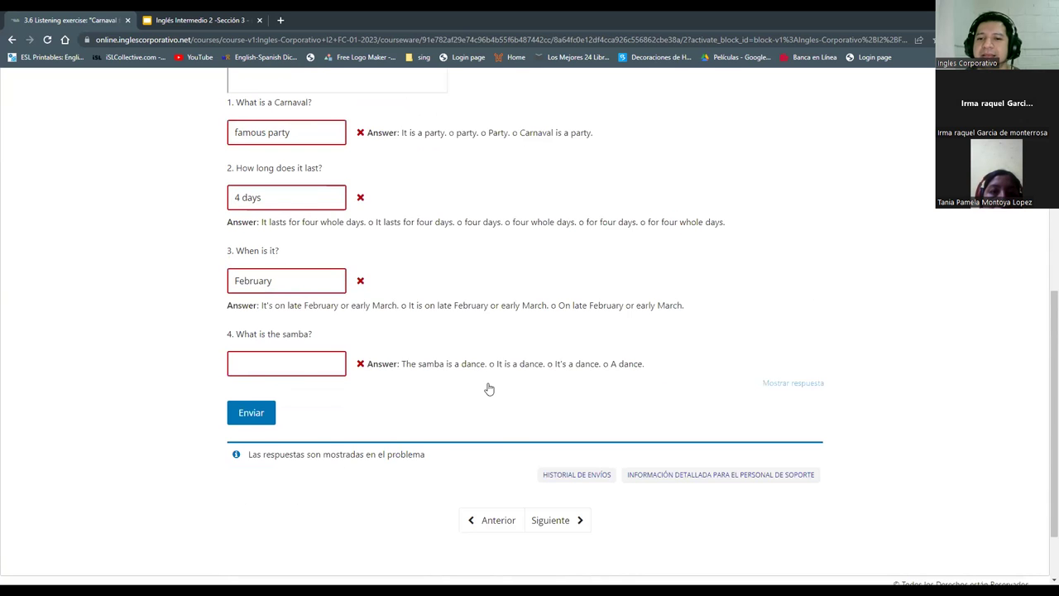
scroll(402, 234, "up", 2)
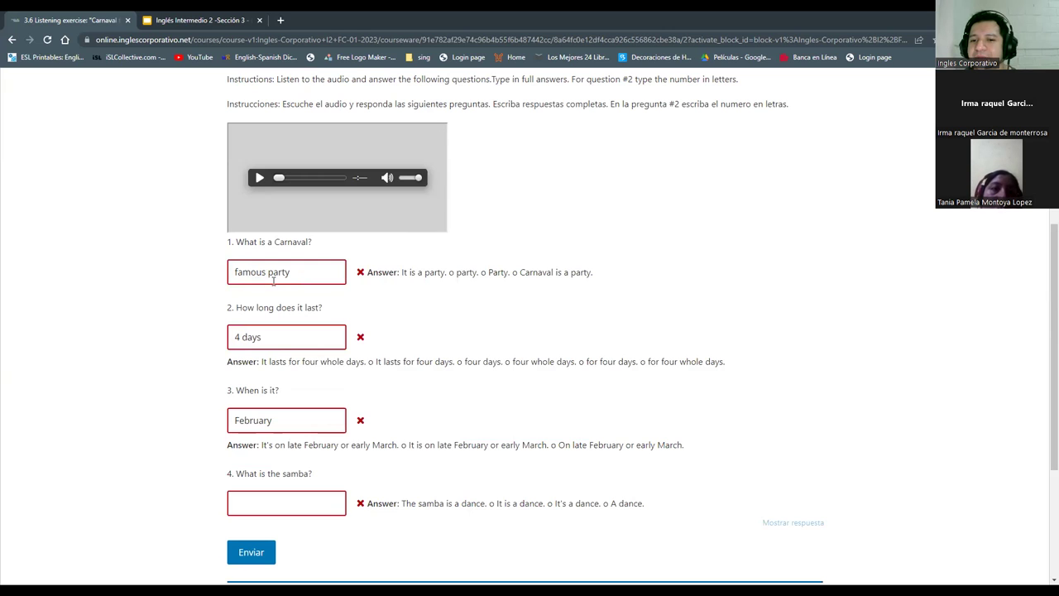
Step: Replace the answer to question 1, "What is a Carnaval?", with "Party"
double_click(238, 270)
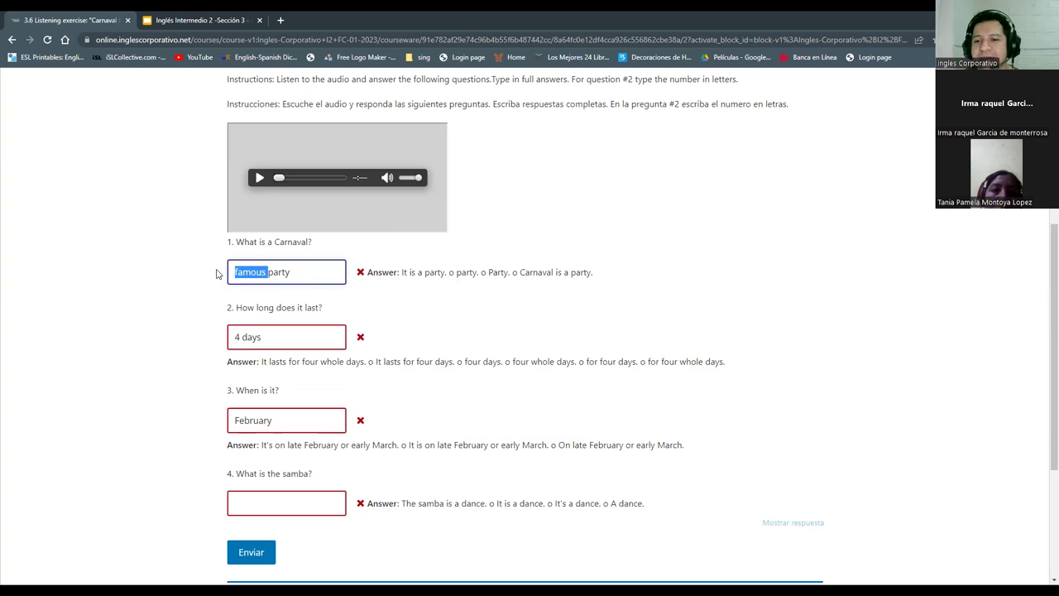
key("Delete")
key("Delete")
key("Delete")
key("Delete")
key("Delete")
key("Delete")
key("Delete")
type("Party")
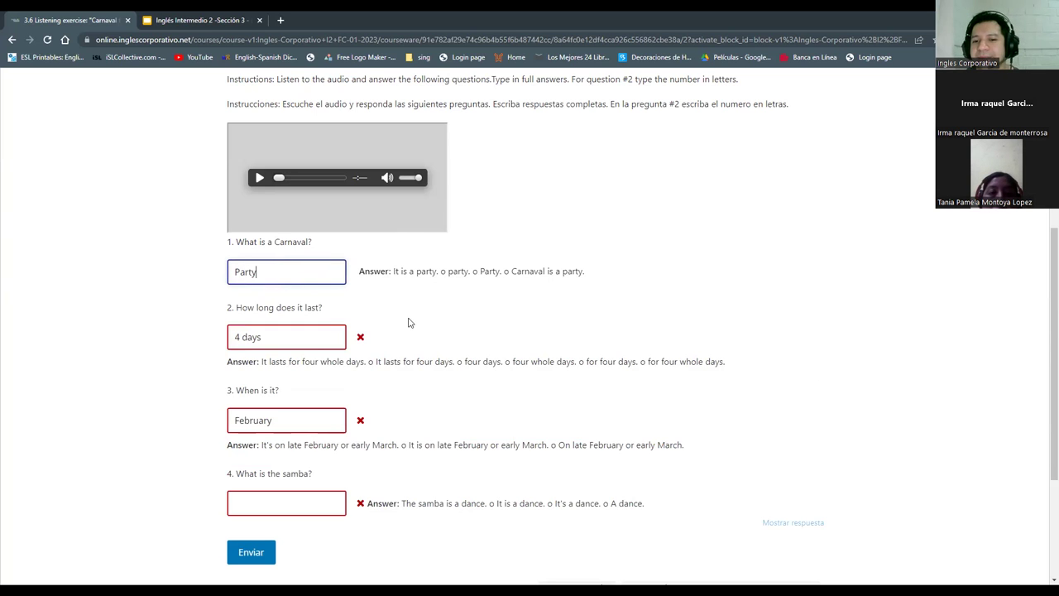
Step: Change the answer to question 2 to "four days", with the number written in letters
left_click_drag(263, 335, 225, 347)
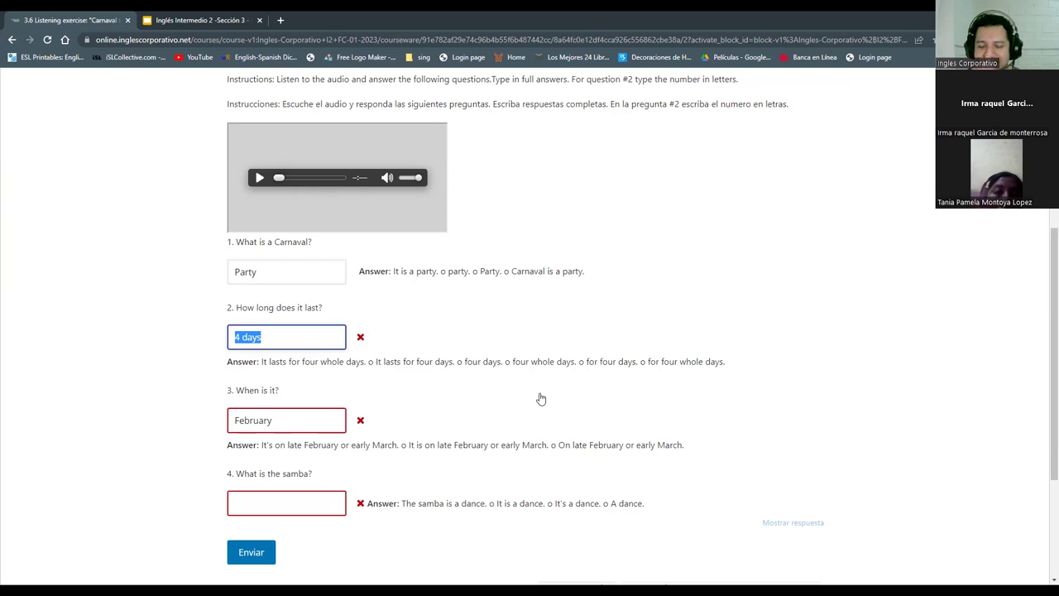
left_click(274, 336)
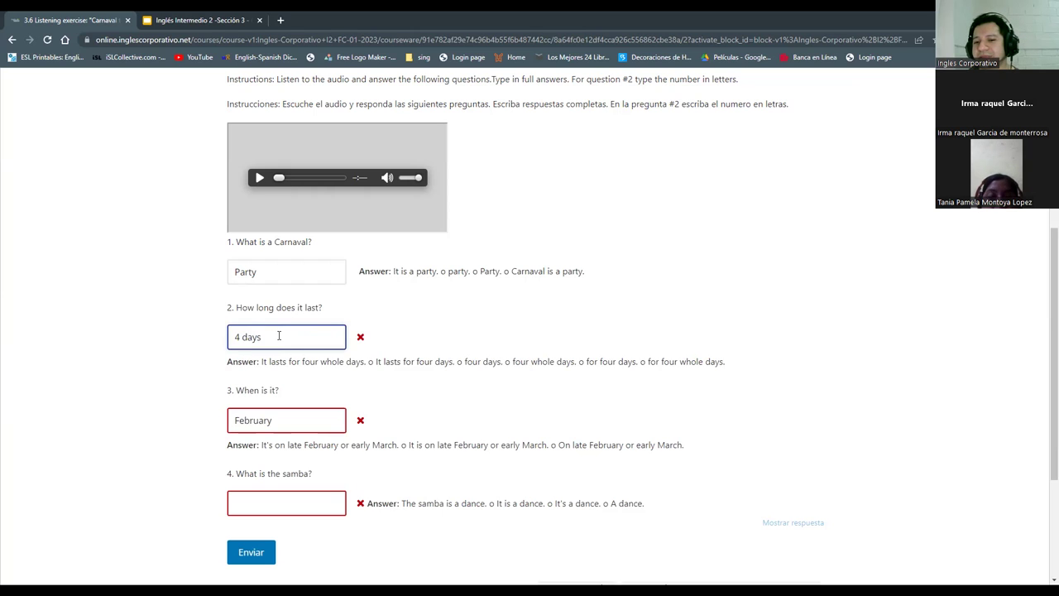
left_click_drag(242, 338, 234, 337)
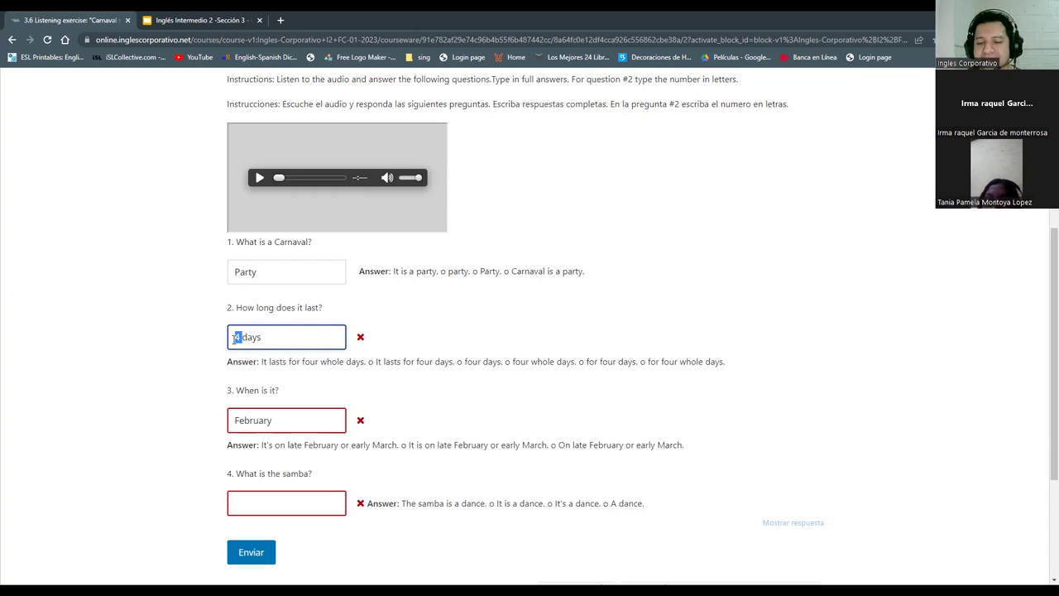
type("four")
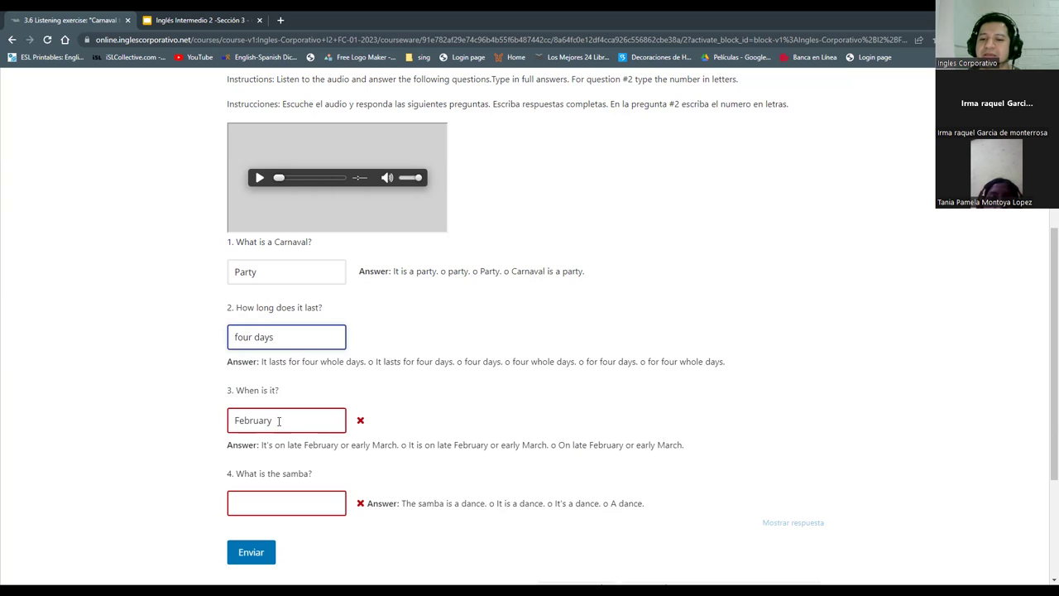
Step: Replace the answer to question 3, "When is it?", with "On late February or early March."
key("Tab")
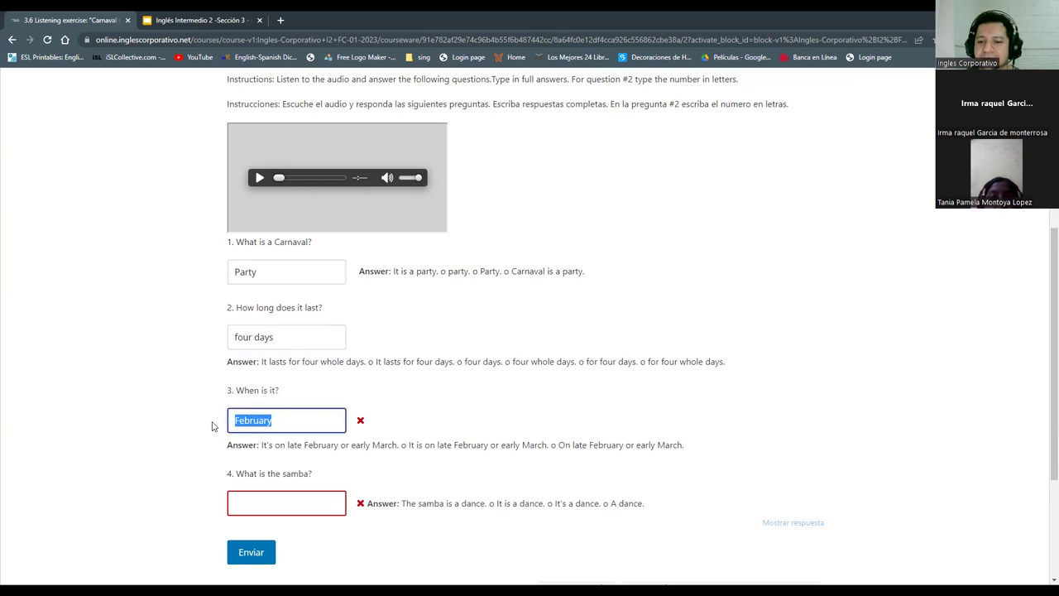
type("On l")
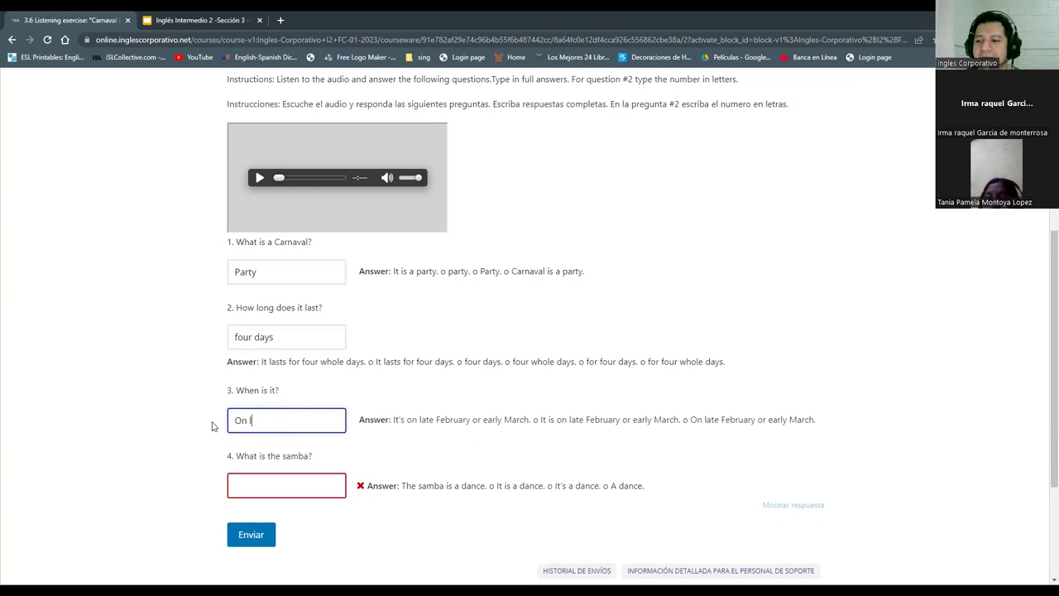
type("late February")
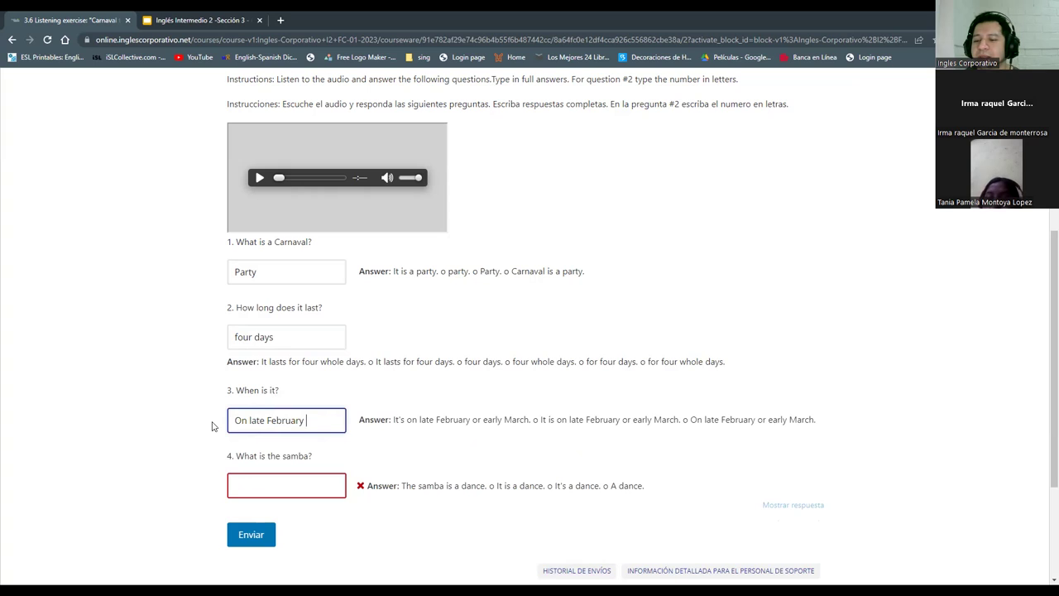
type(" or early March.")
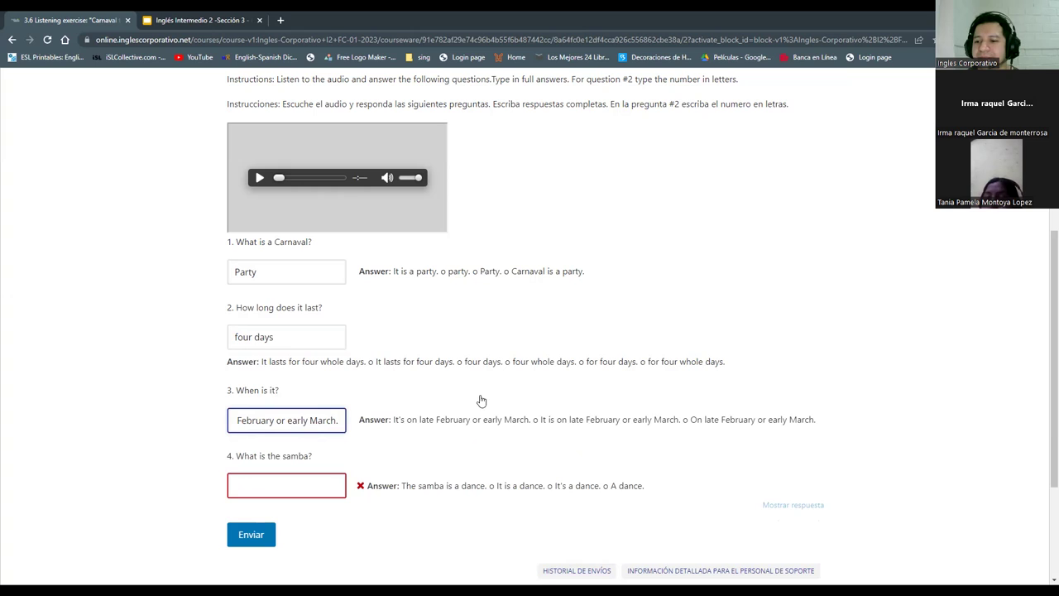
Step: Add a final period to the answers of questions 2 and 1, giving "four days." and "Party."
left_click(328, 339)
type(".")
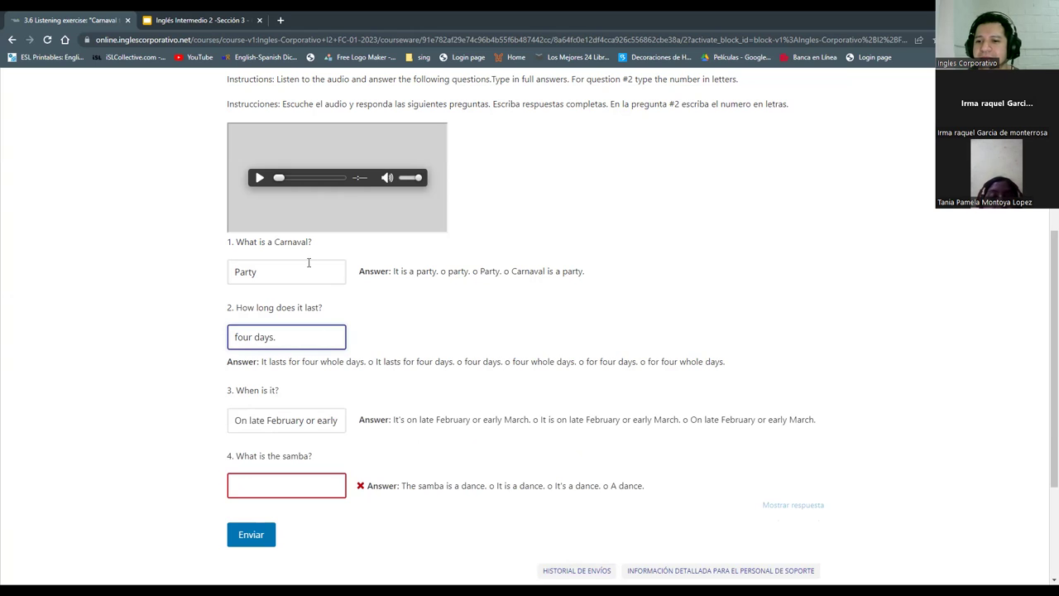
left_click(310, 266)
type(".")
Step: Answer question 4, "What is the samba?", with "It's a dance." and submit the exercise again
left_click(312, 478)
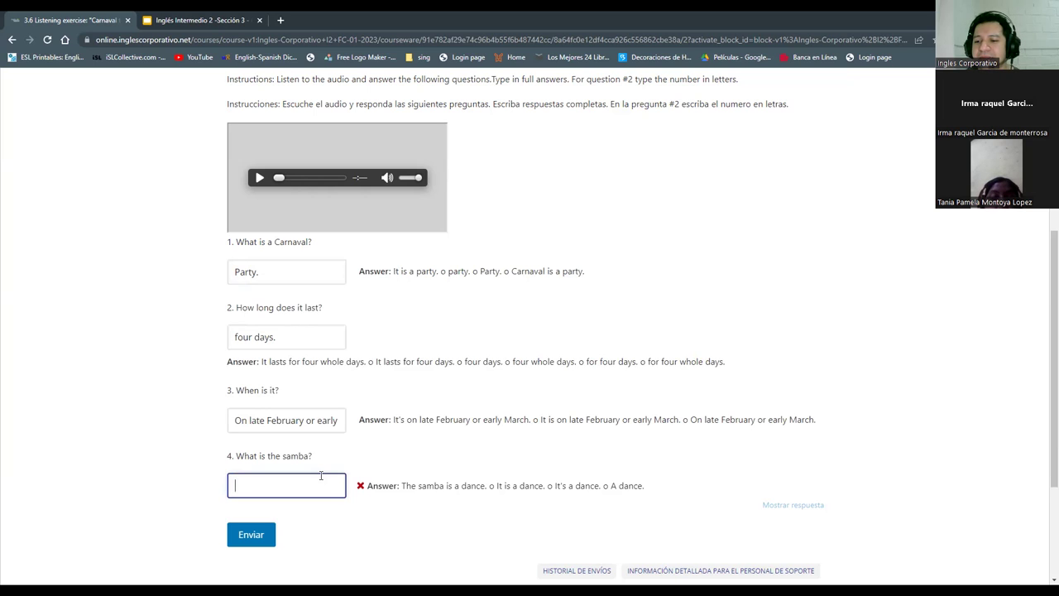
type("I'")
type("t")
key("BackSpace")
type("'s a dance.")
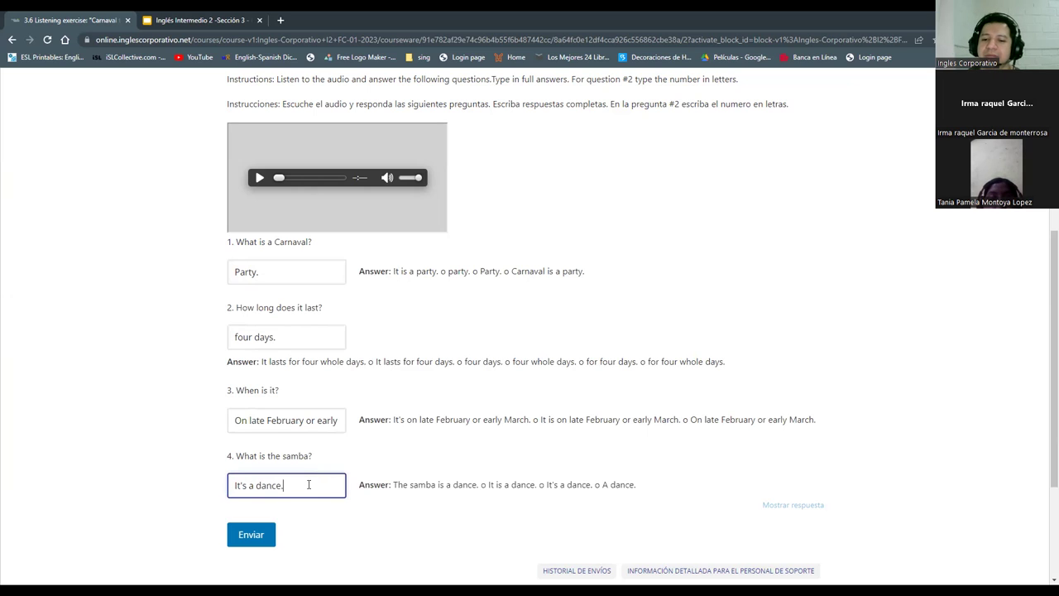
left_click(252, 535)
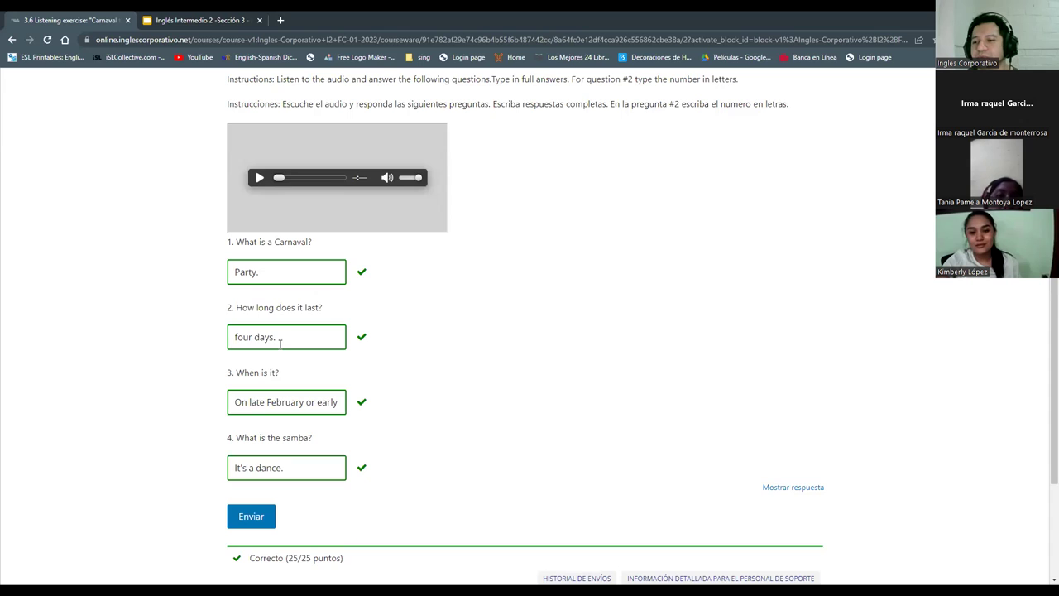
Step: Examine the full text of the answer to question 3, "When is it?", within its field
left_click(340, 401)
key("Right")
key("Right")
key("Right")
key("Right")
key("Right")
key("Right")
key("Right")
key("Right")
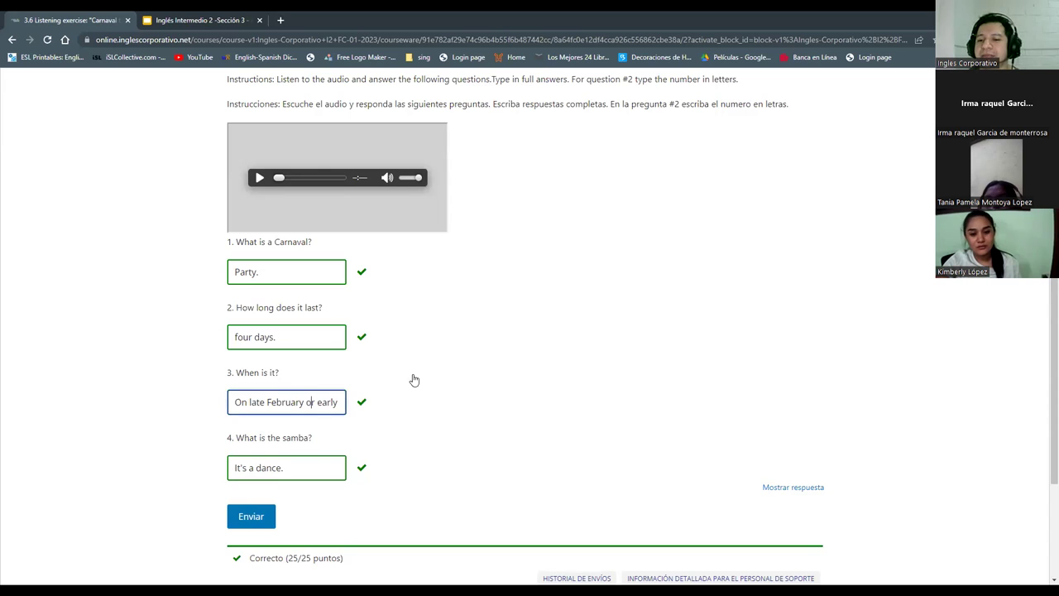
Step: Read the rest of the "When is it?" answer through to its final period
key("Right")
key("Right")
key("Right")
key("Right")
key("Right")
key("Right")
key("Right")
key("Left")
key("Left")
key("Left")
key("Left")
key("Right")
key("Right")
key("Right")
key("Right")
key("Right")
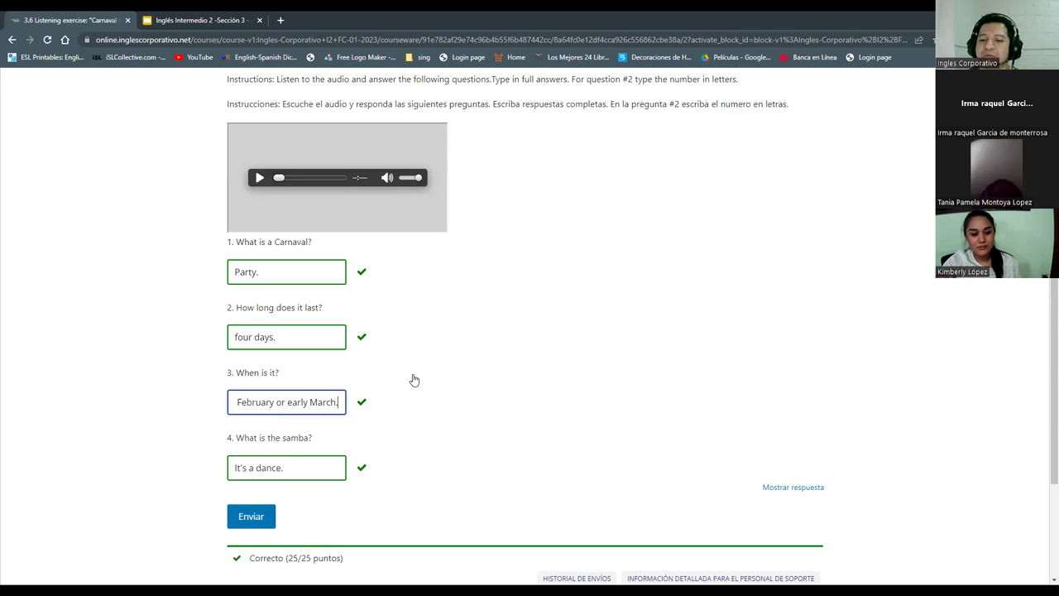
left_click(285, 469)
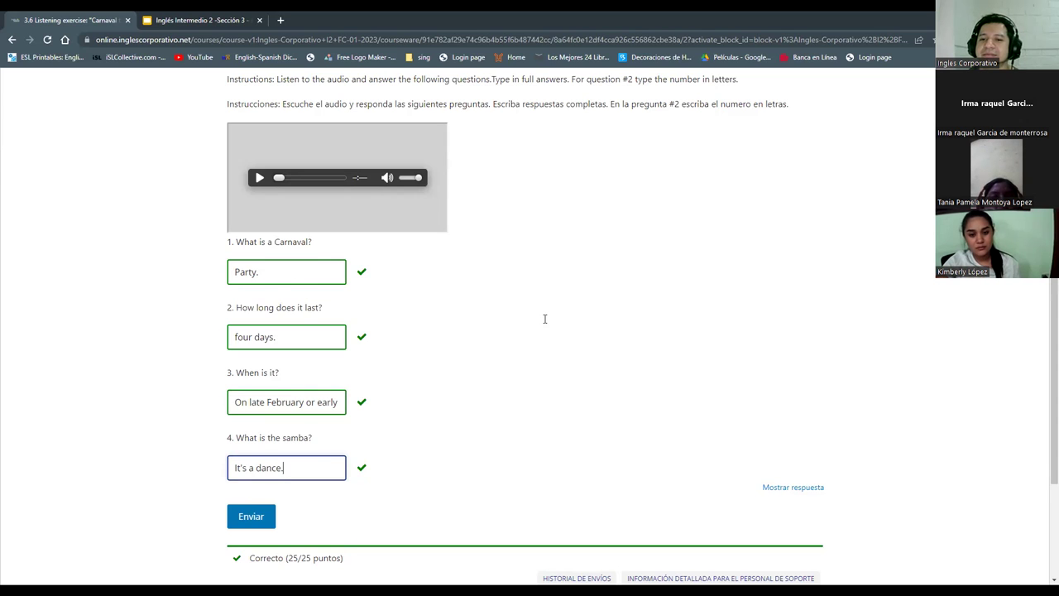
Step: Review the "Carnaval time" exercise page, checking its instructions, score and the four submitted answers
scroll(547, 318, "up", 3)
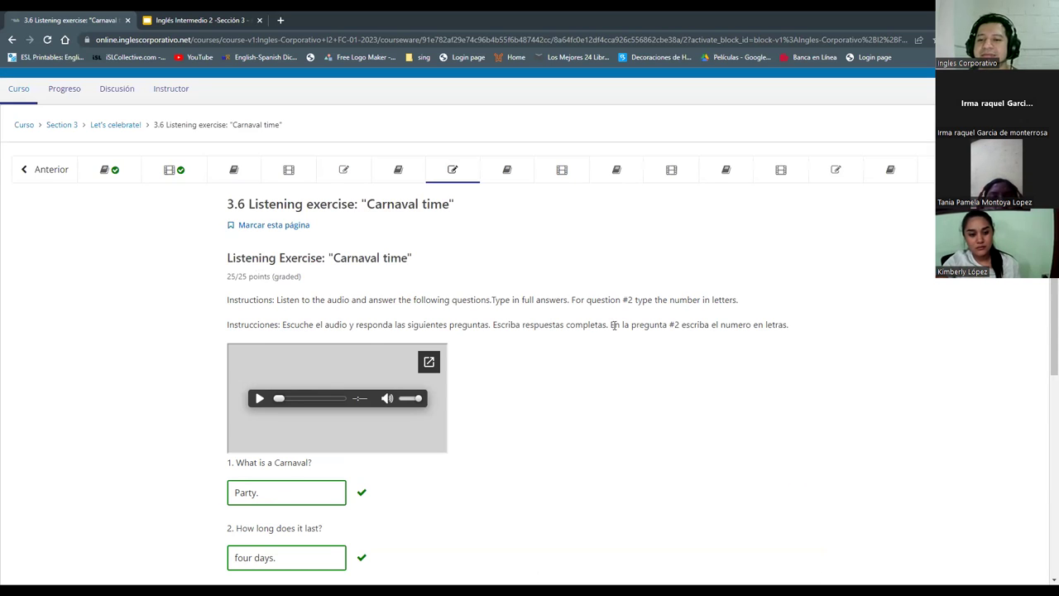
scroll(617, 329, "down", 3)
scroll(574, 340, "down", 1)
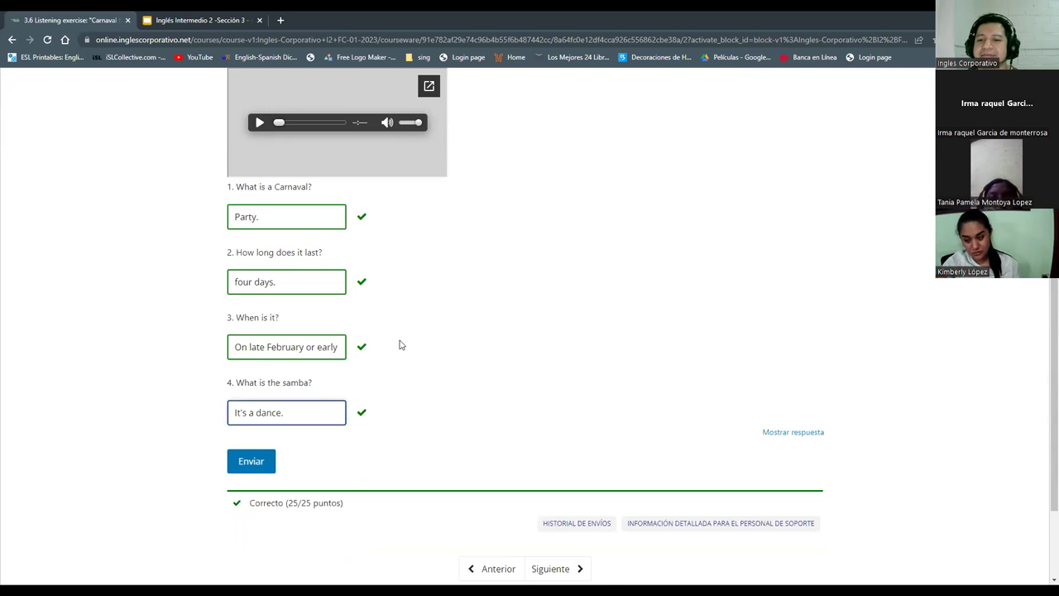
scroll(441, 346, "up", 1)
scroll(483, 361, "up", 1)
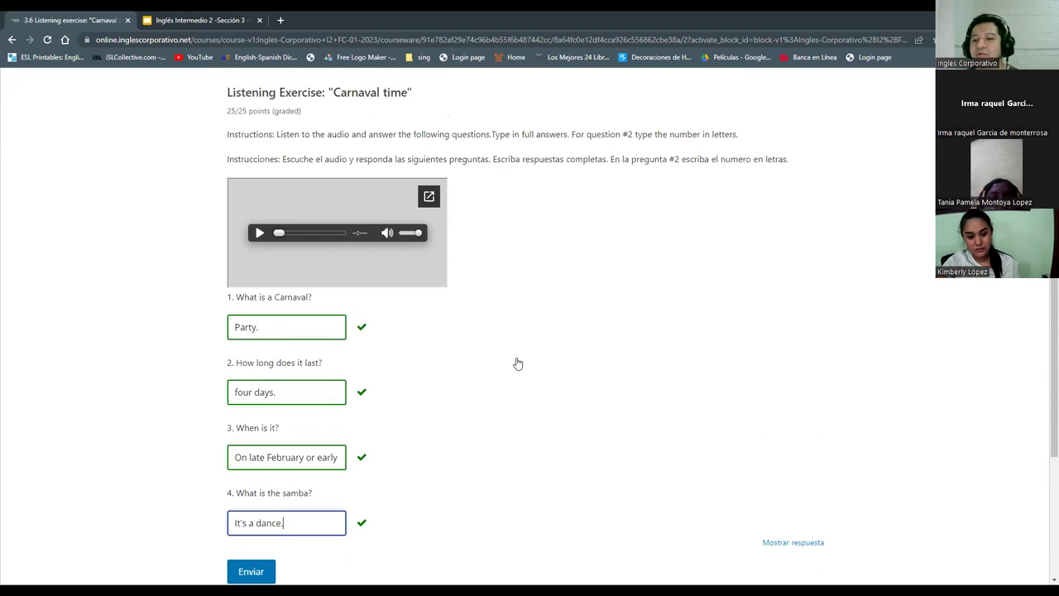
scroll(516, 360, "up", 2)
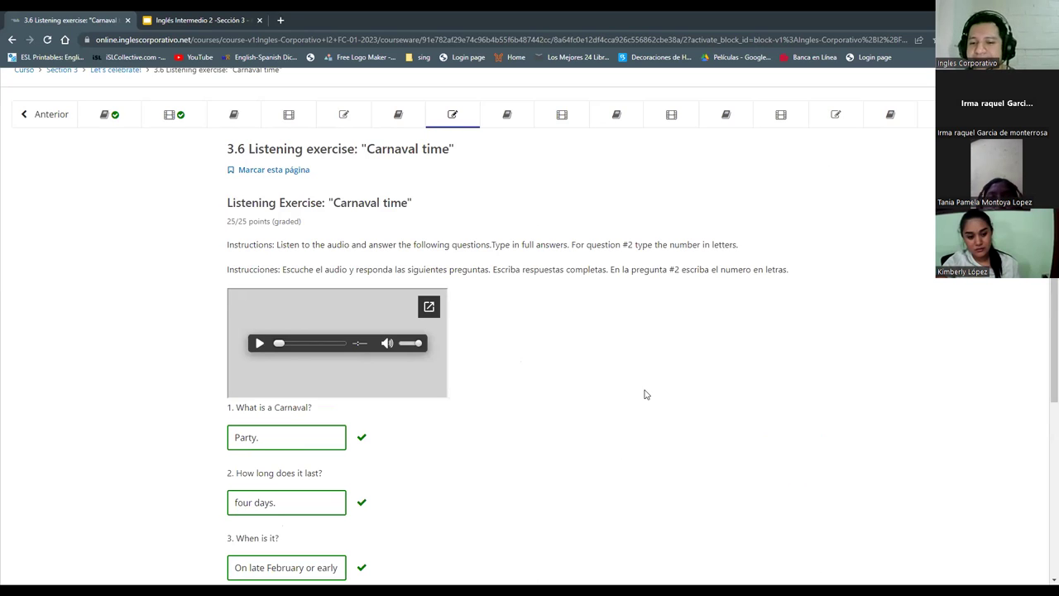
scroll(644, 397, "down", 1)
scroll(644, 397, "down", 2)
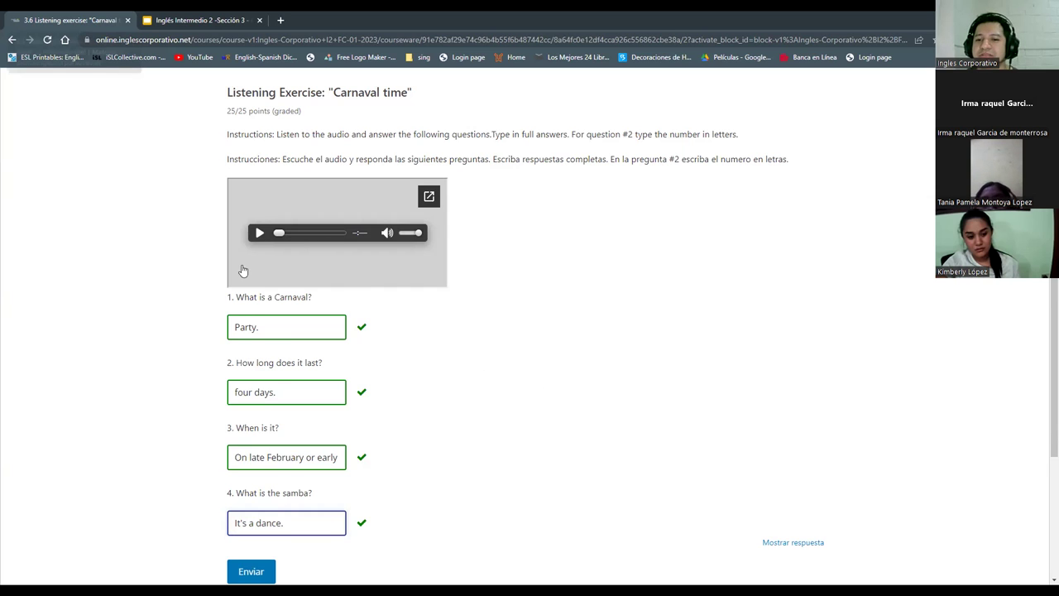
Step: Open unit 3.3, "Relative clauses of time", and play its part I video
scroll(244, 271, "up", 3)
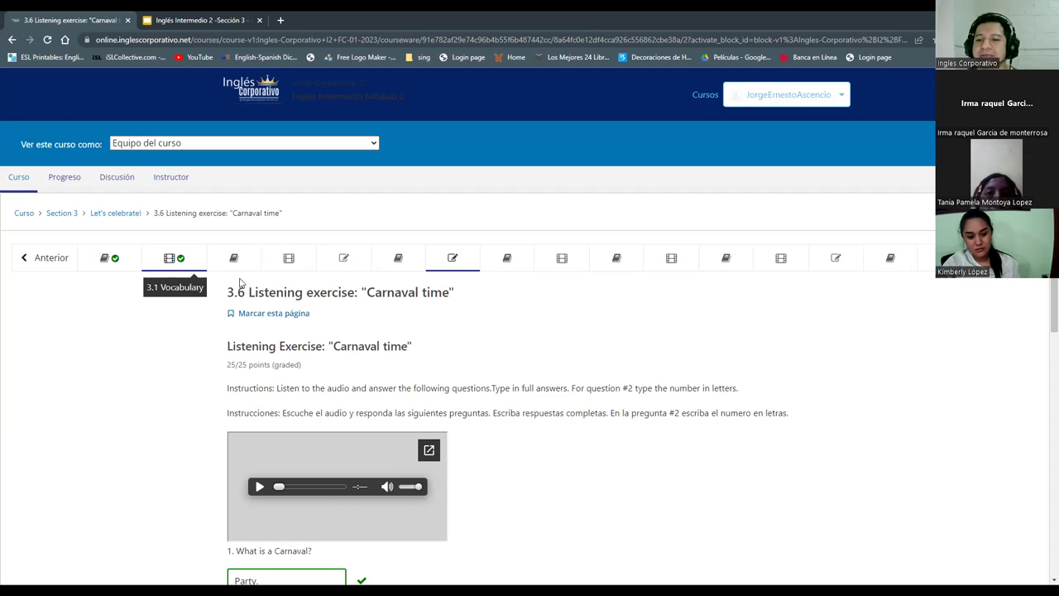
left_click(169, 262)
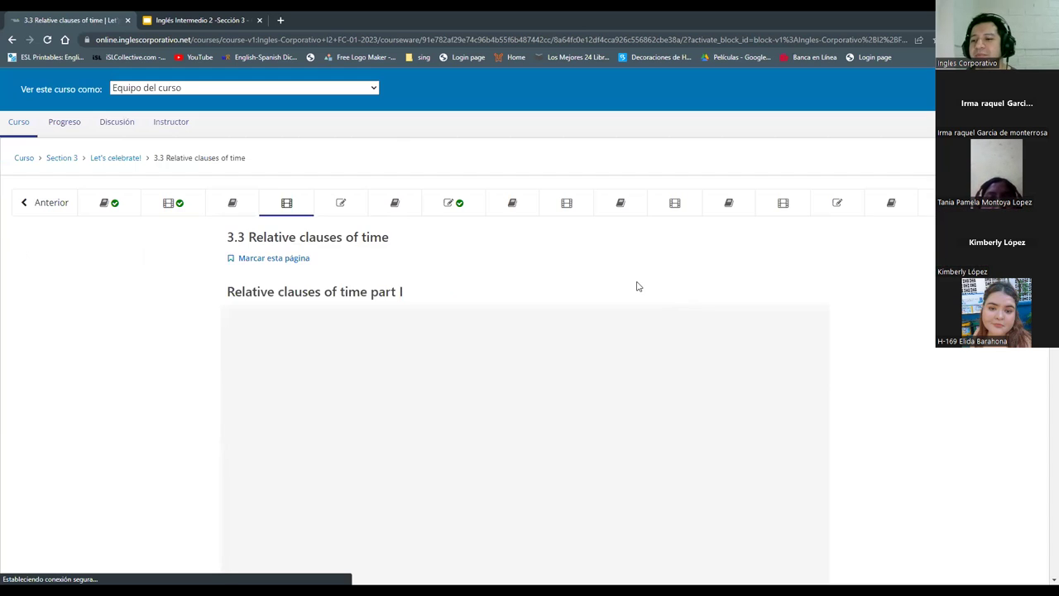
scroll(627, 287, "down", 2)
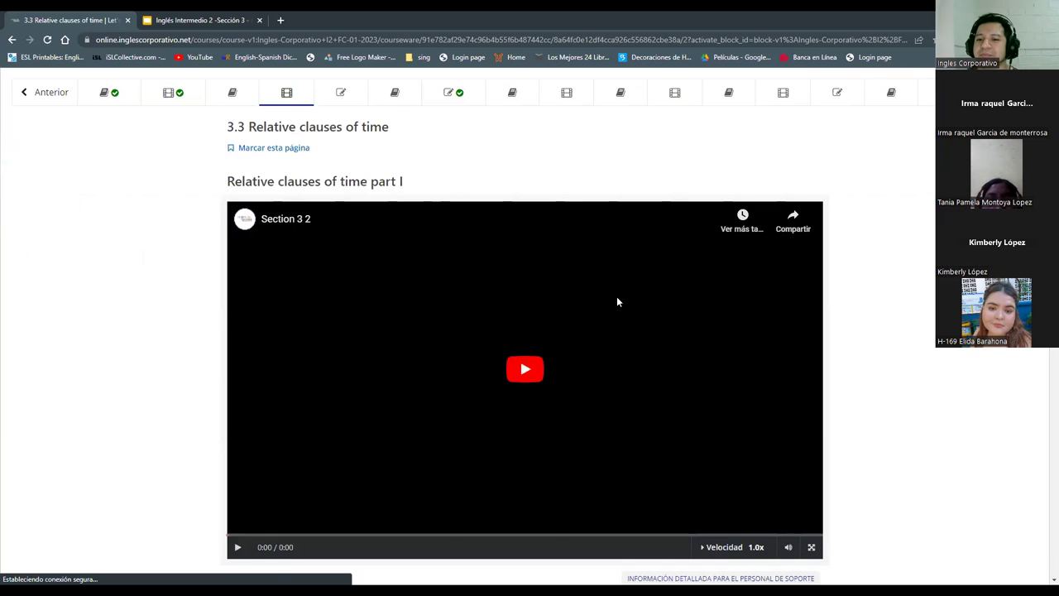
left_click(521, 374)
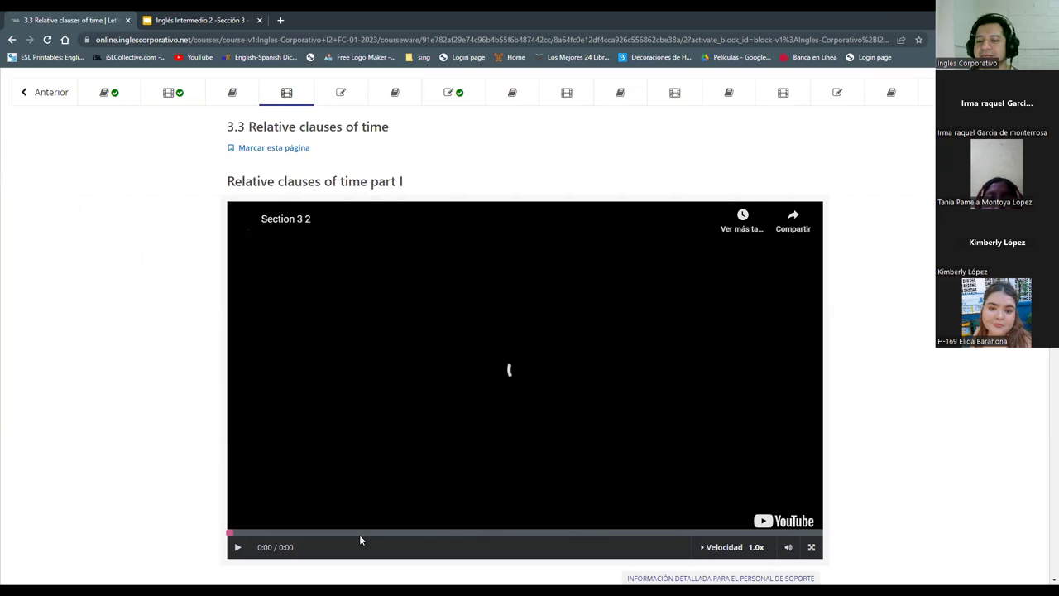
left_click(238, 547)
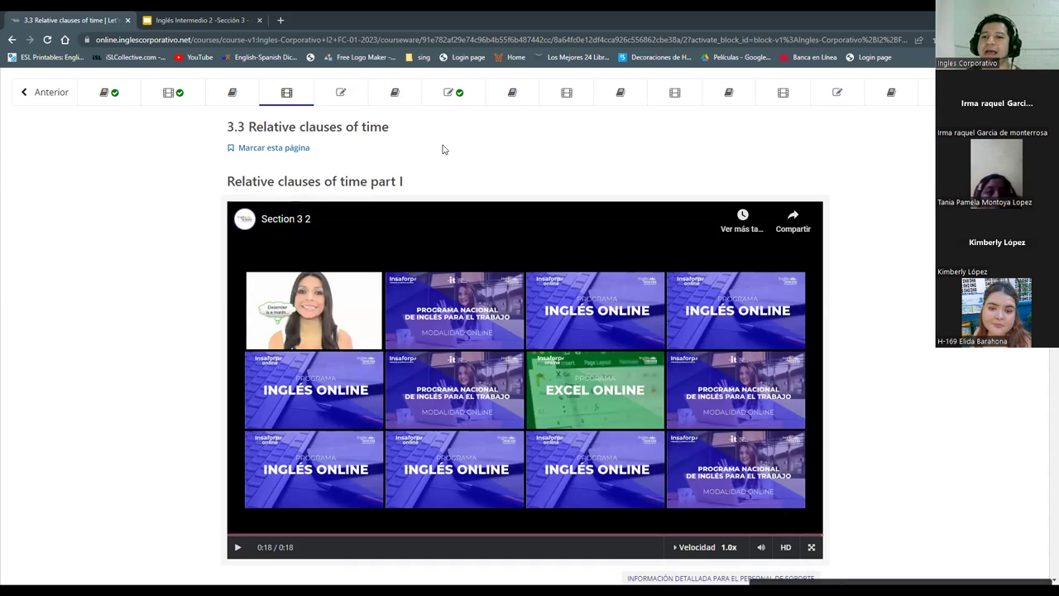
Step: Go past units 3.6 and 3.7 and open unit 3.8, Conversation: "Wedding day"
left_click(378, 96)
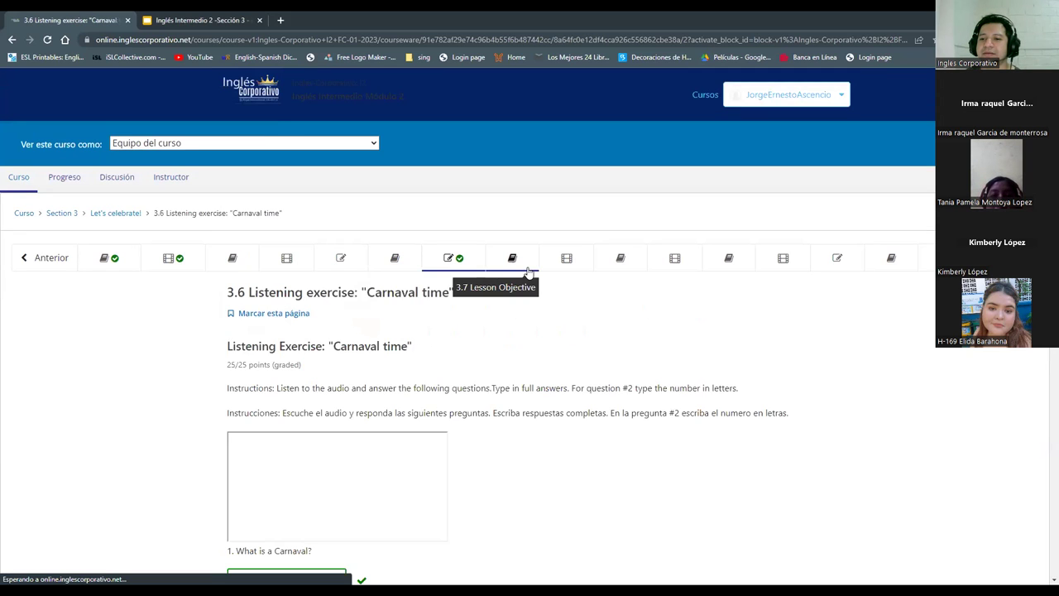
left_click(530, 270)
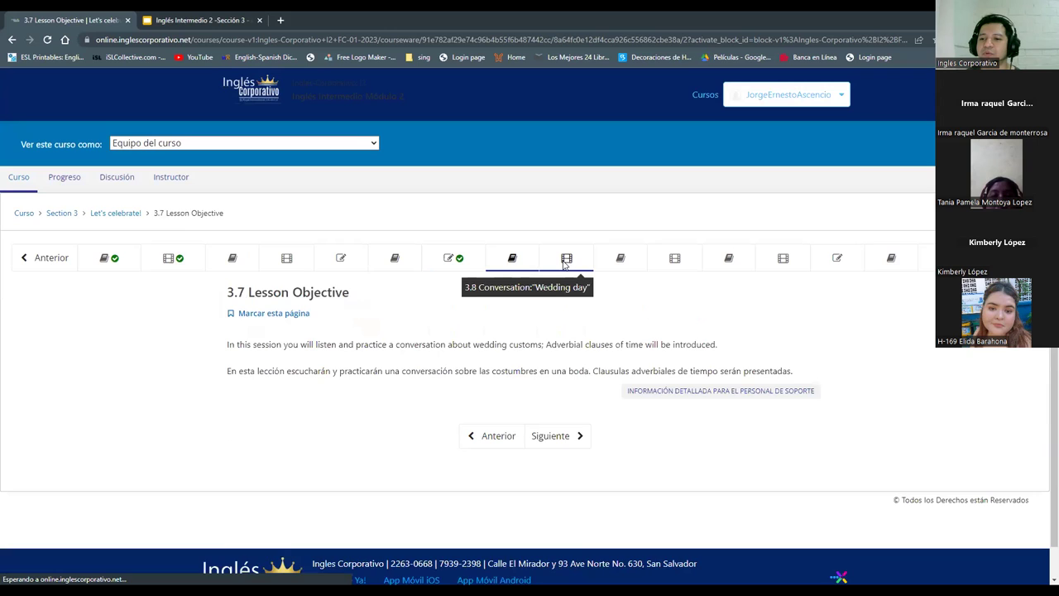
left_click(566, 260)
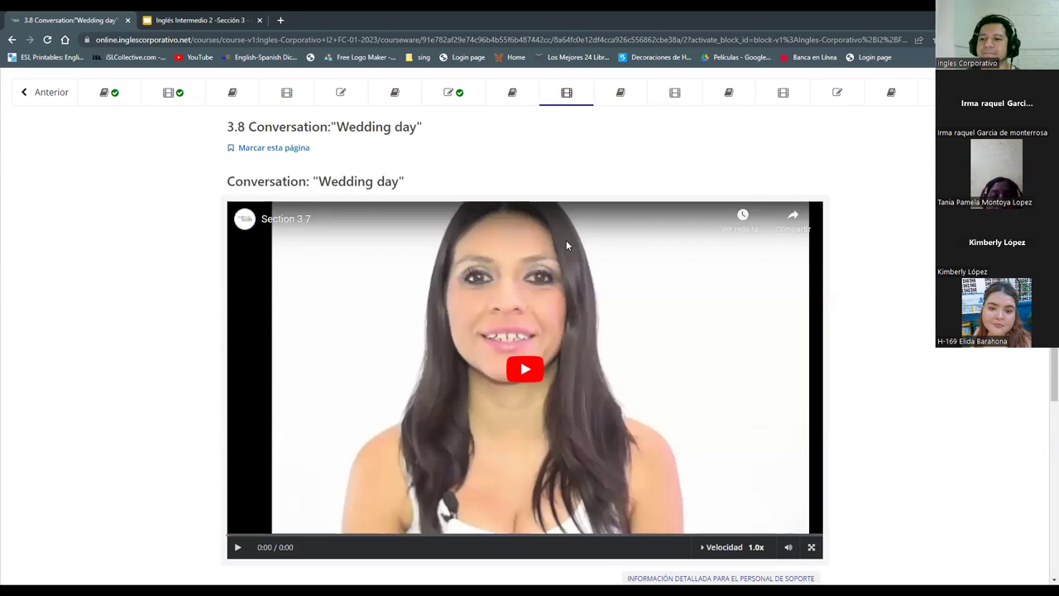
scroll(612, 261, "up", 1)
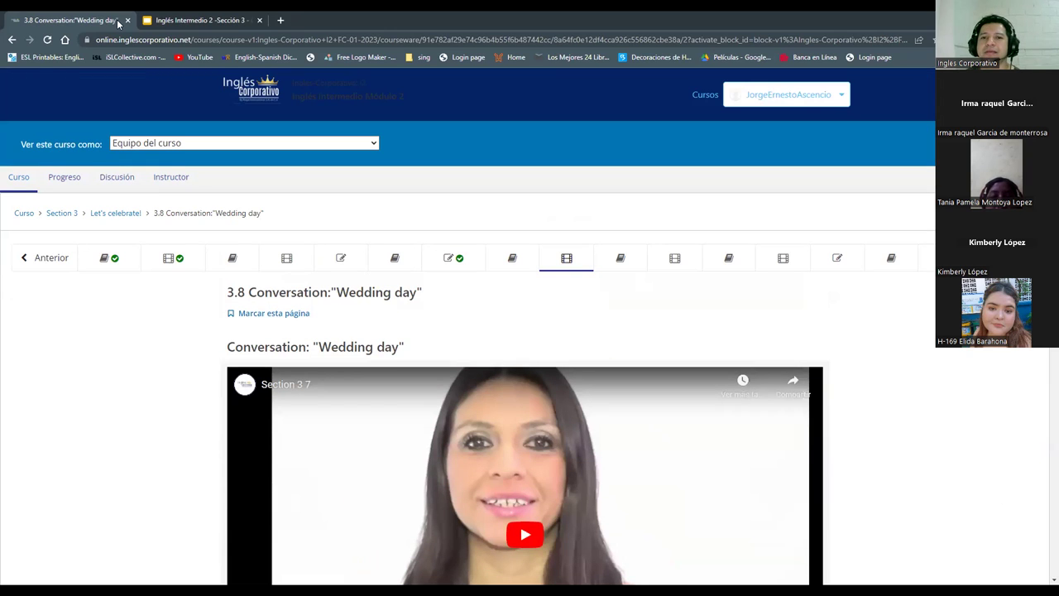
Step: Switch to the "Inglés Intermedio 2 -Sección 3" presentation in Google Slides and look through the "Time to celebrate!" and "Find the incorrect word" slides
key("ctrl+Tab")
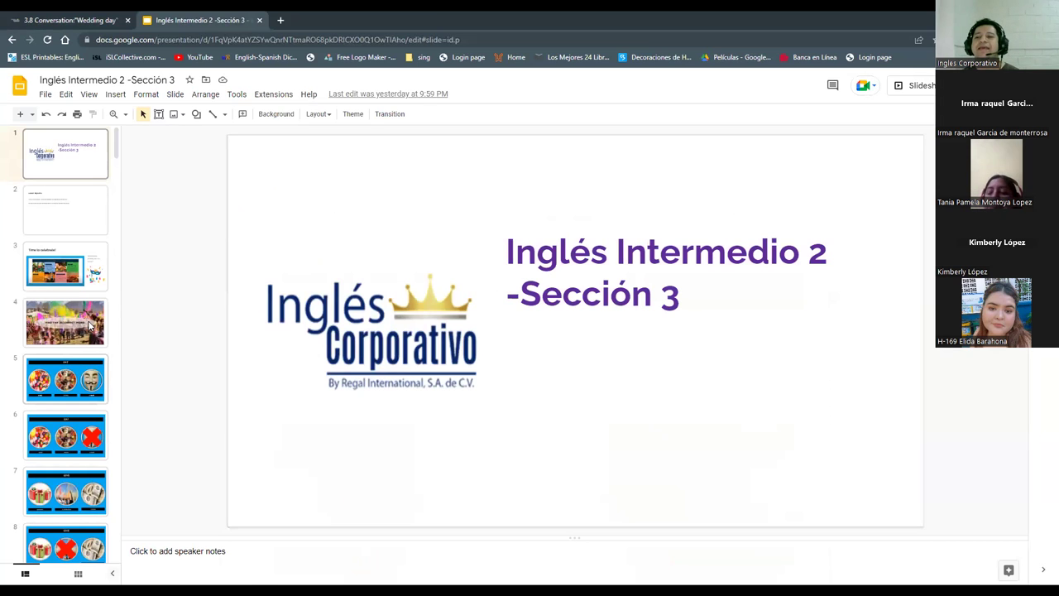
left_click(68, 268)
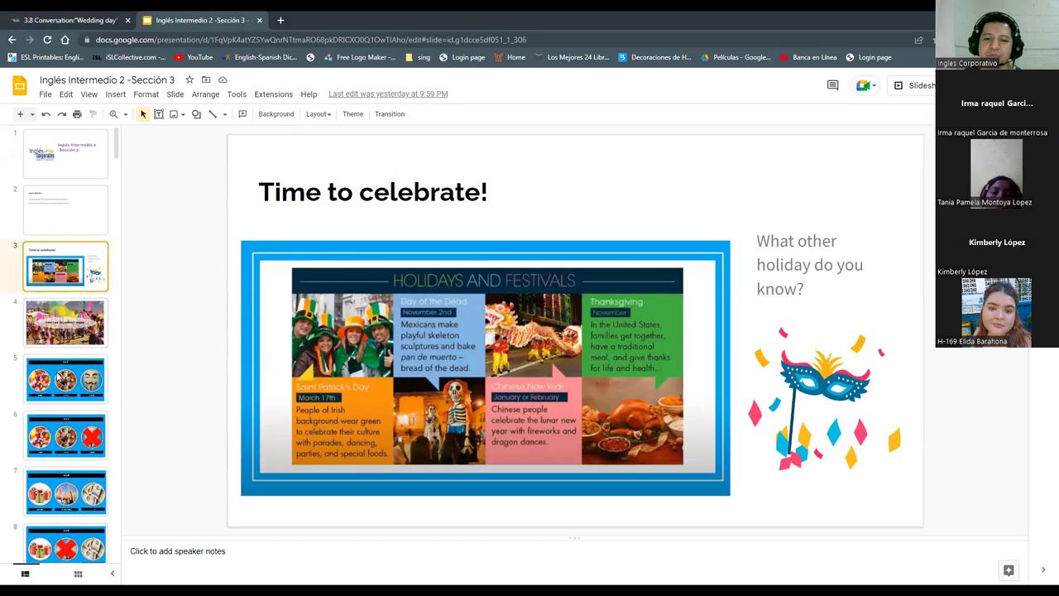
key("Down")
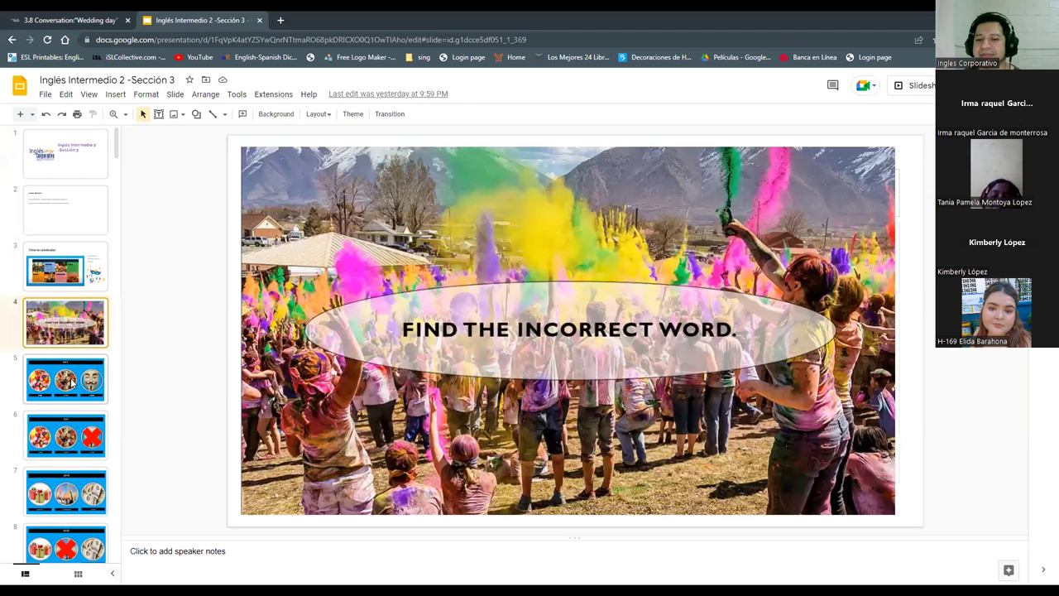
left_click(72, 383)
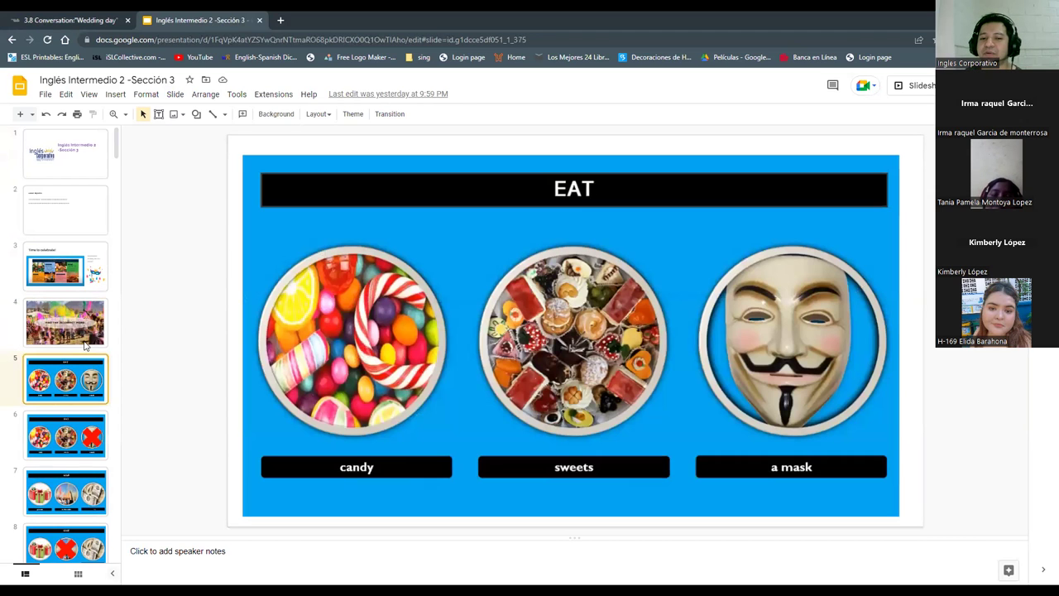
left_click(79, 276)
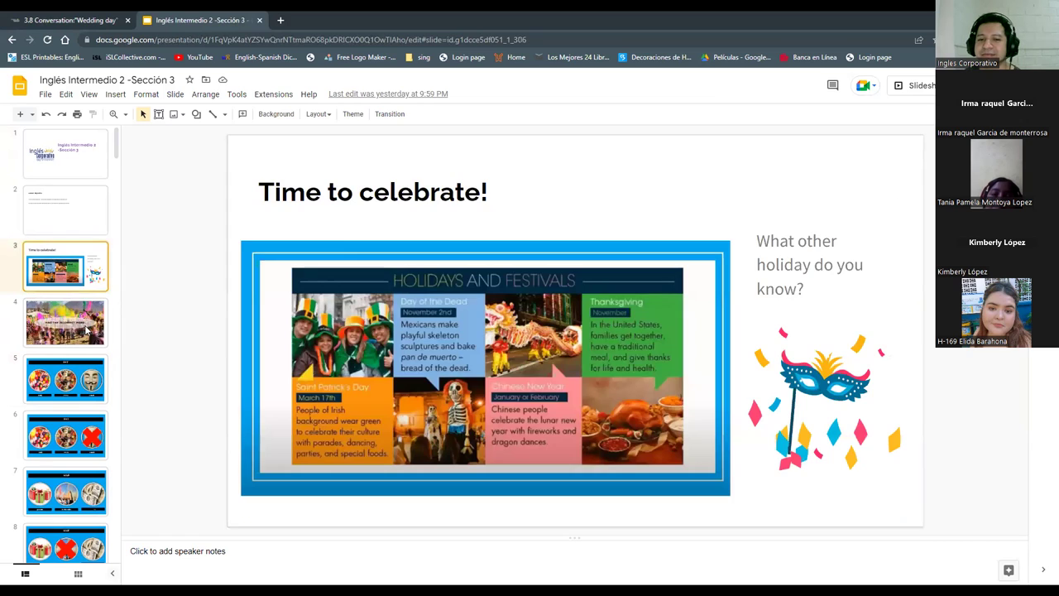
scroll(78, 395, "down", 3)
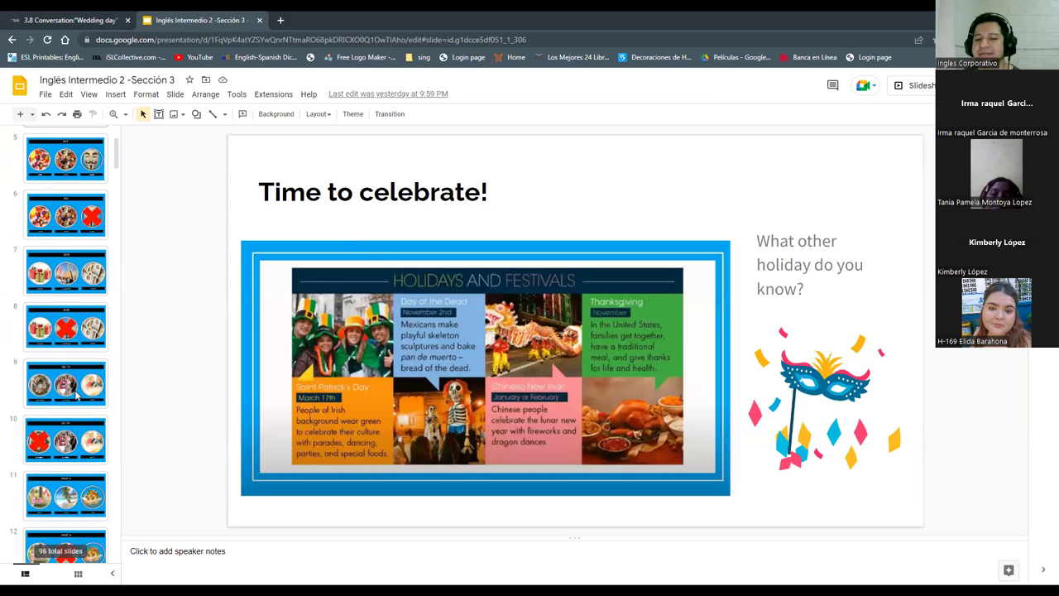